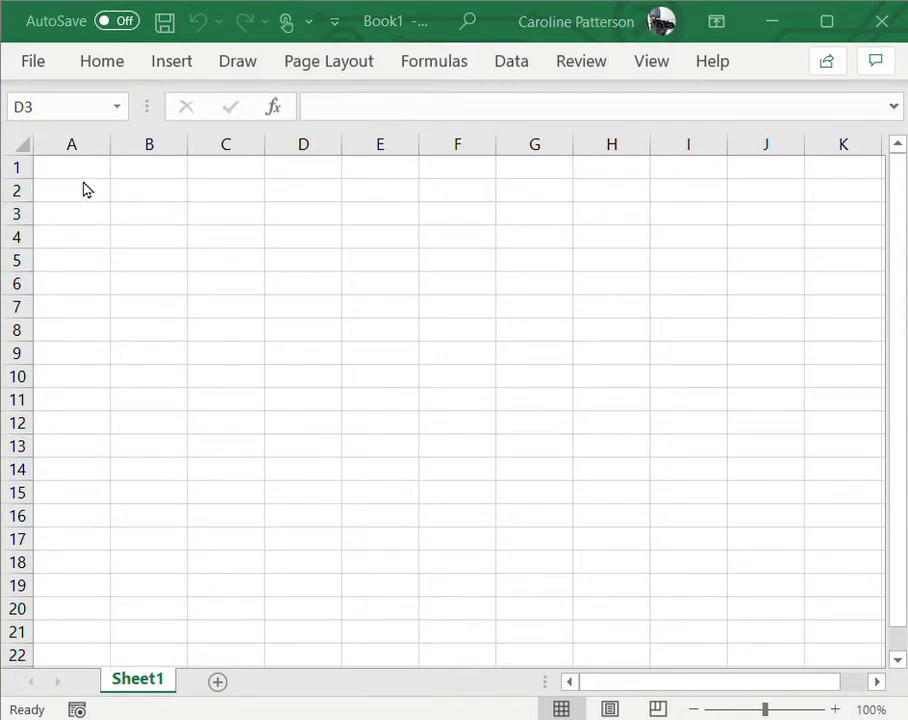
Step: Enter the label "Week 1" in cell A3
double_click(88, 190)
key("Left")
key("Left")
key("Left")
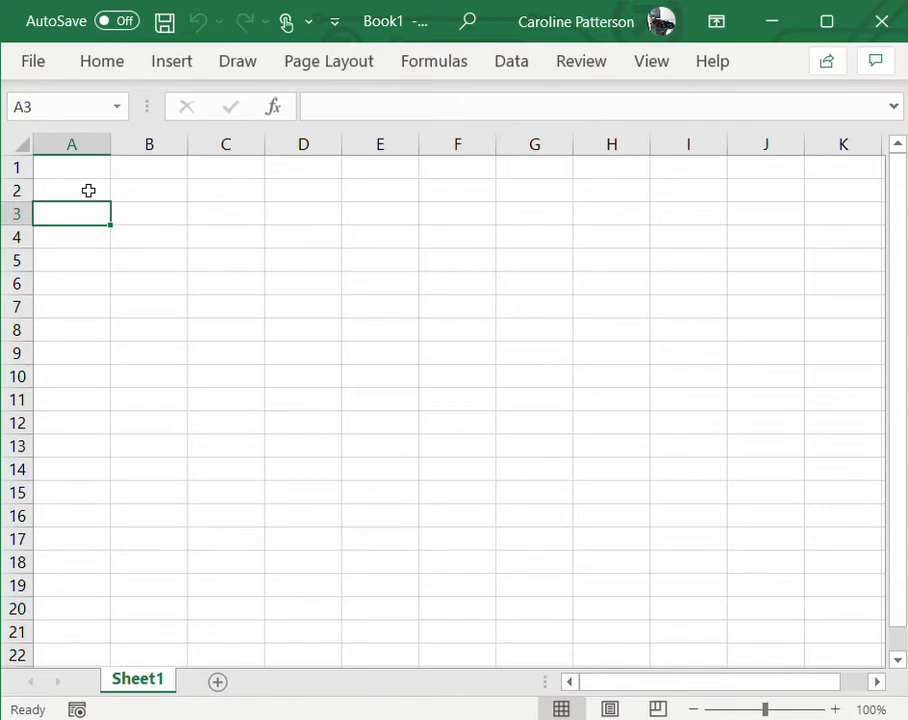
type("Week")
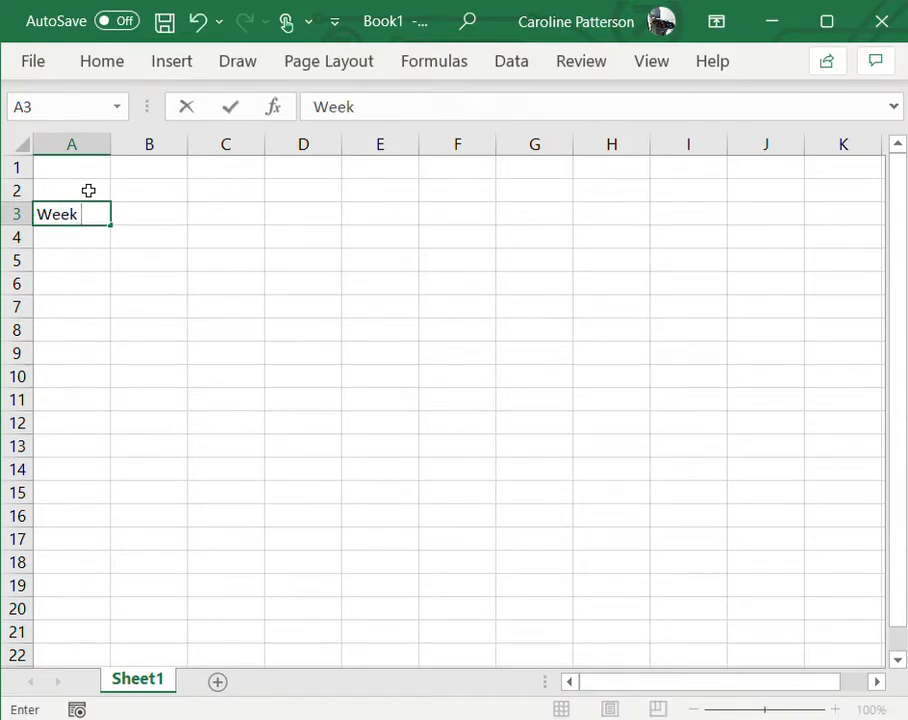
key("Tab")
key("Left")
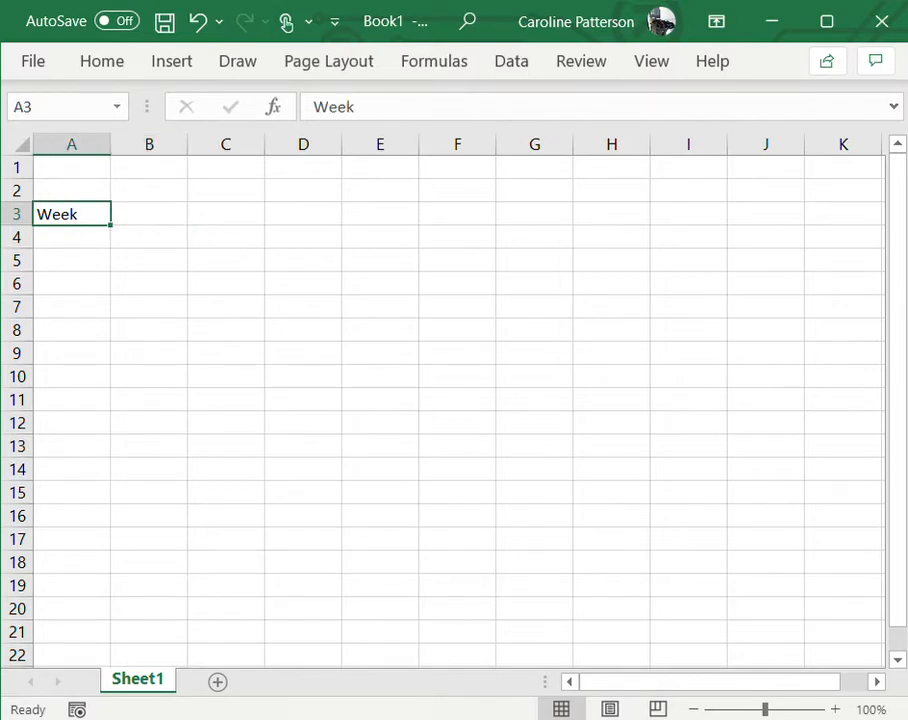
left_click(408, 110)
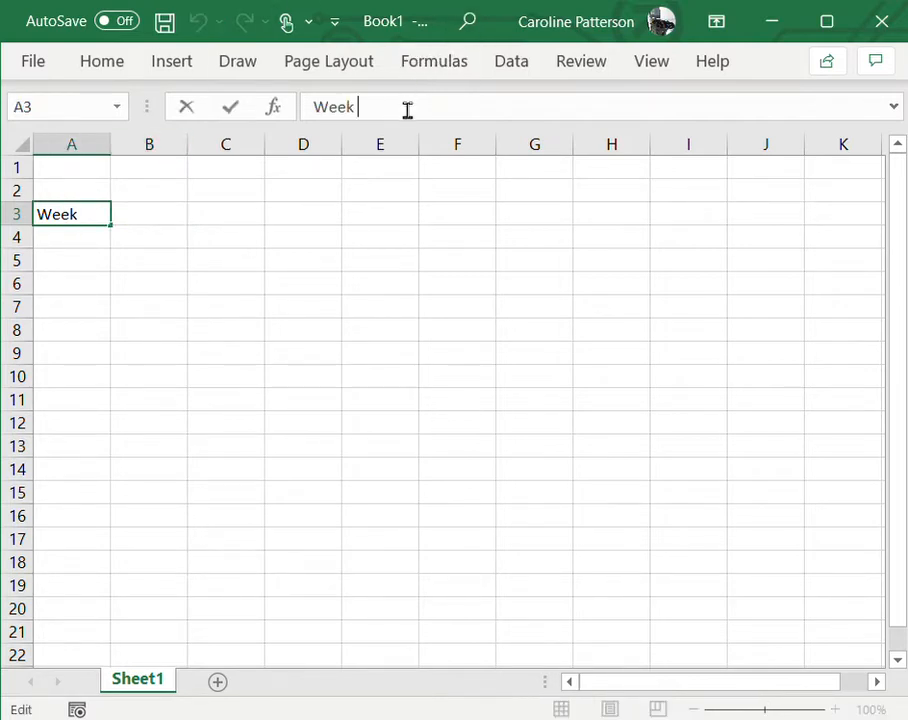
type("1")
key("Return")
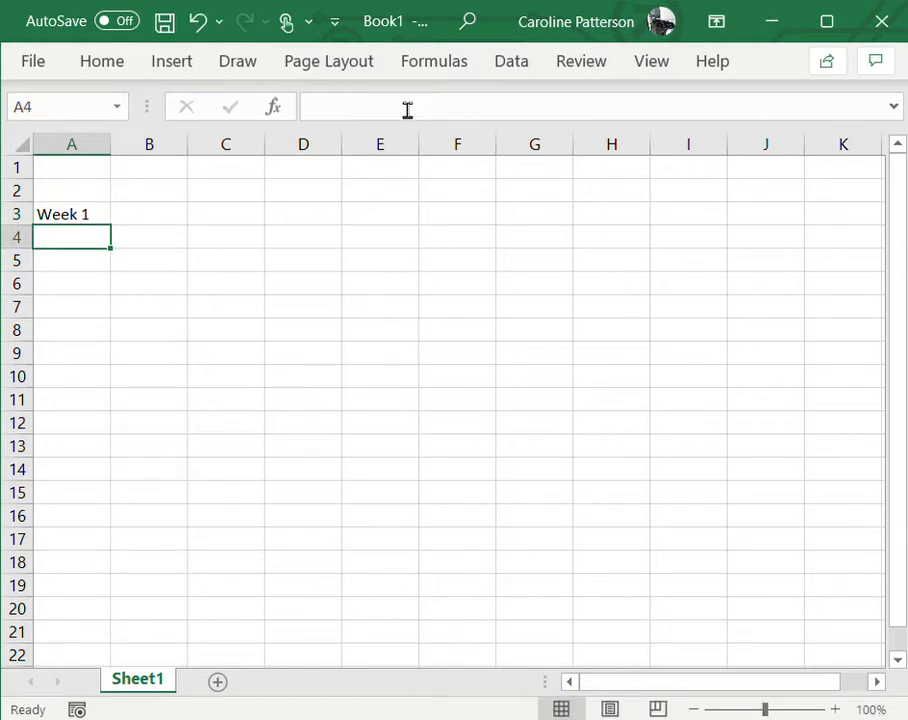
Step: Enter the day headings Monday, Tuesday and Wednesday in cells B3 to D3
left_click(147, 224)
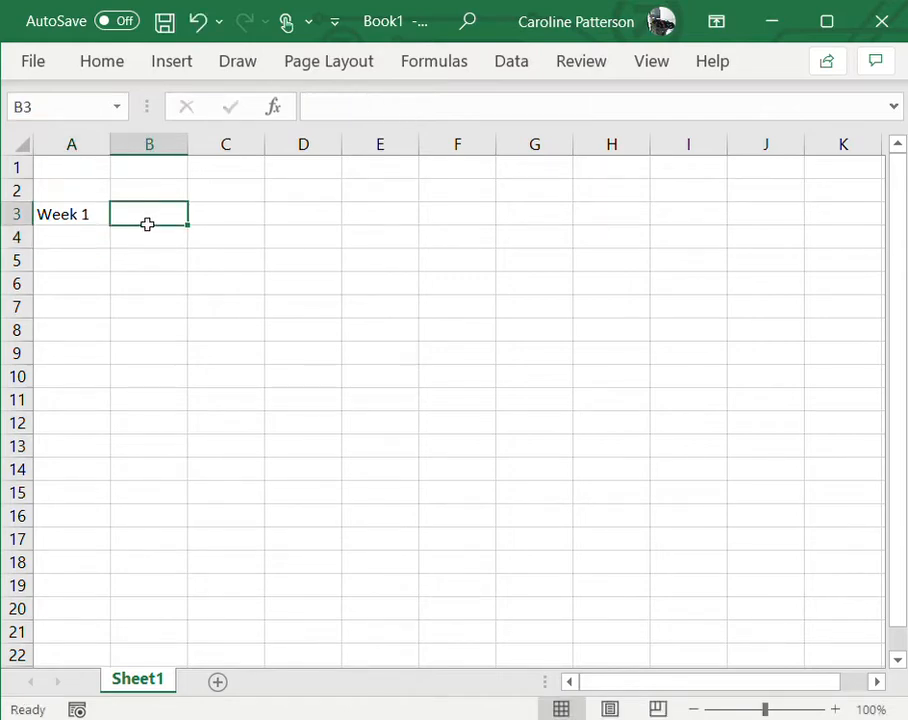
type("Monday")
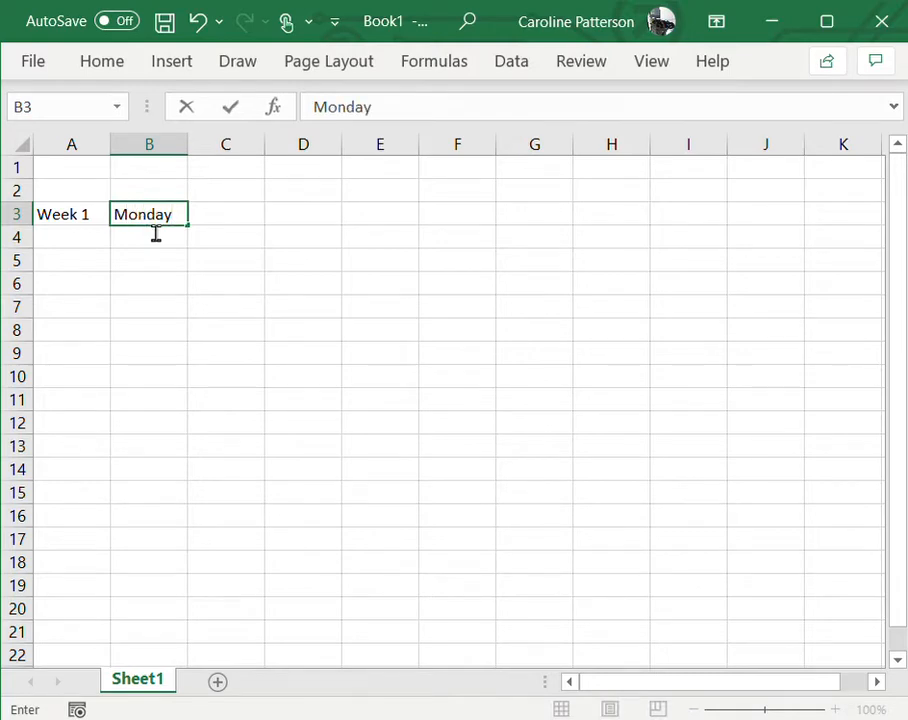
key("Tab")
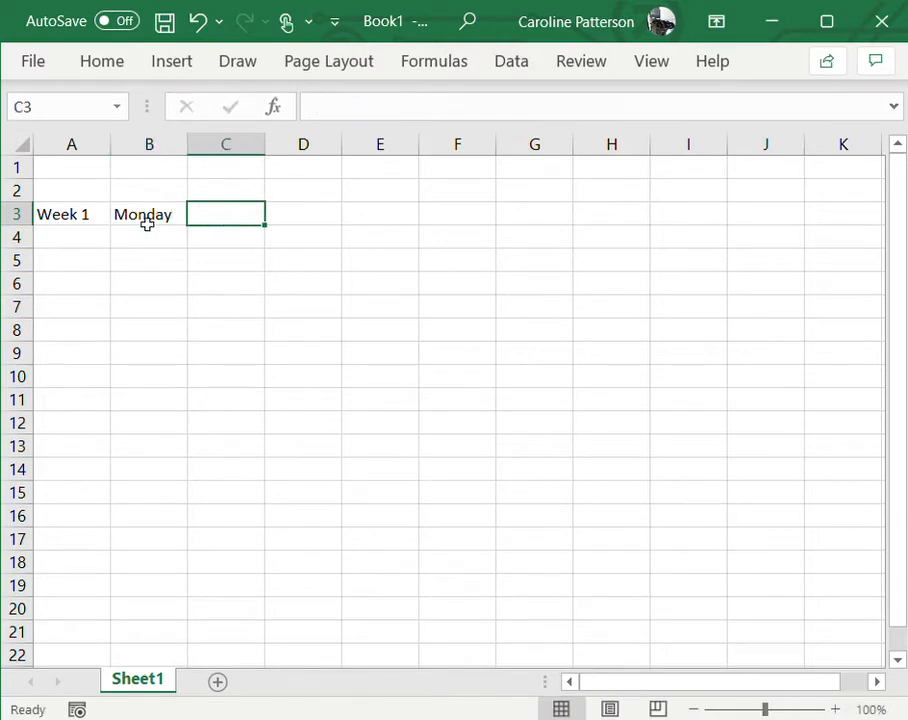
type("Tue")
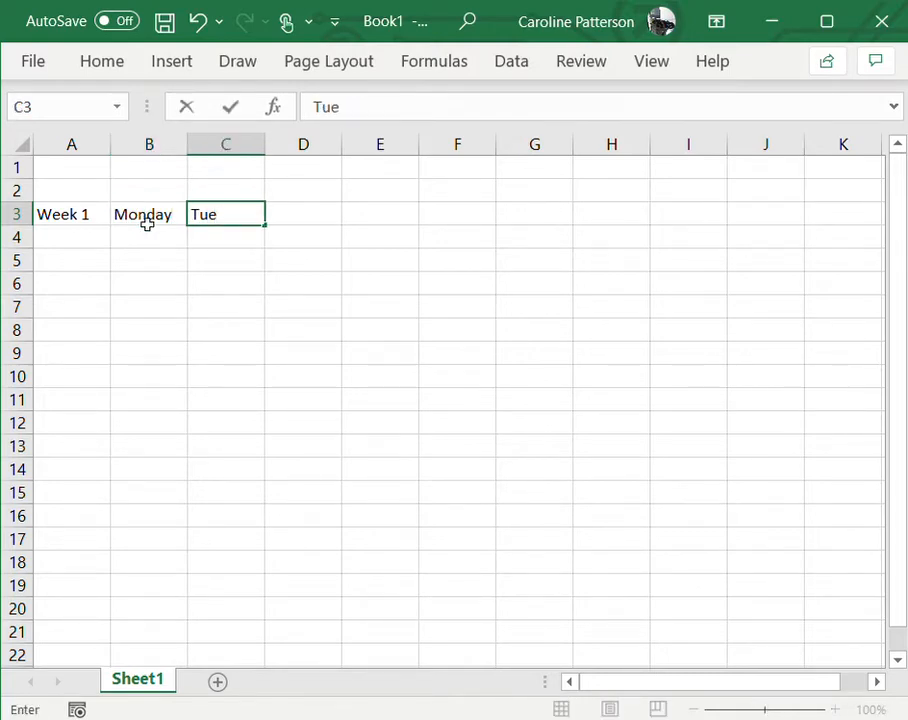
type("sday")
key("Tab")
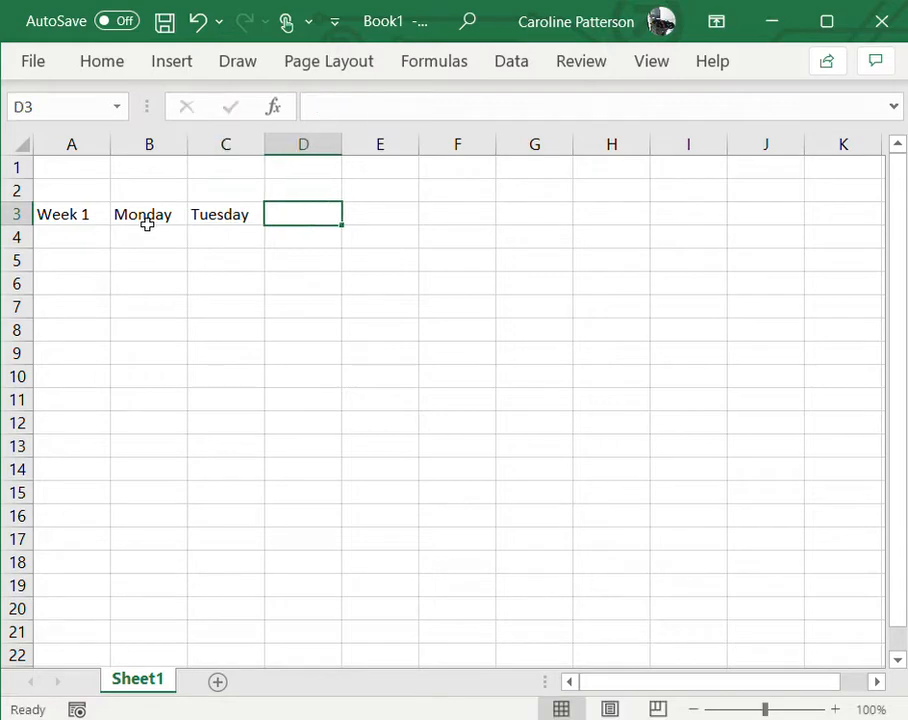
type("Wed")
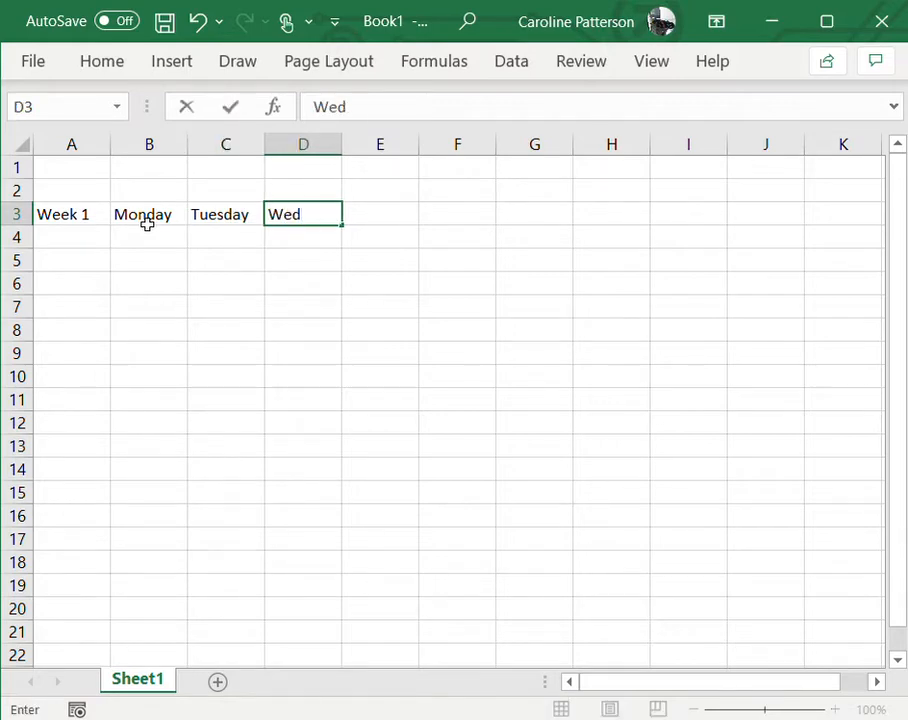
type("nesday")
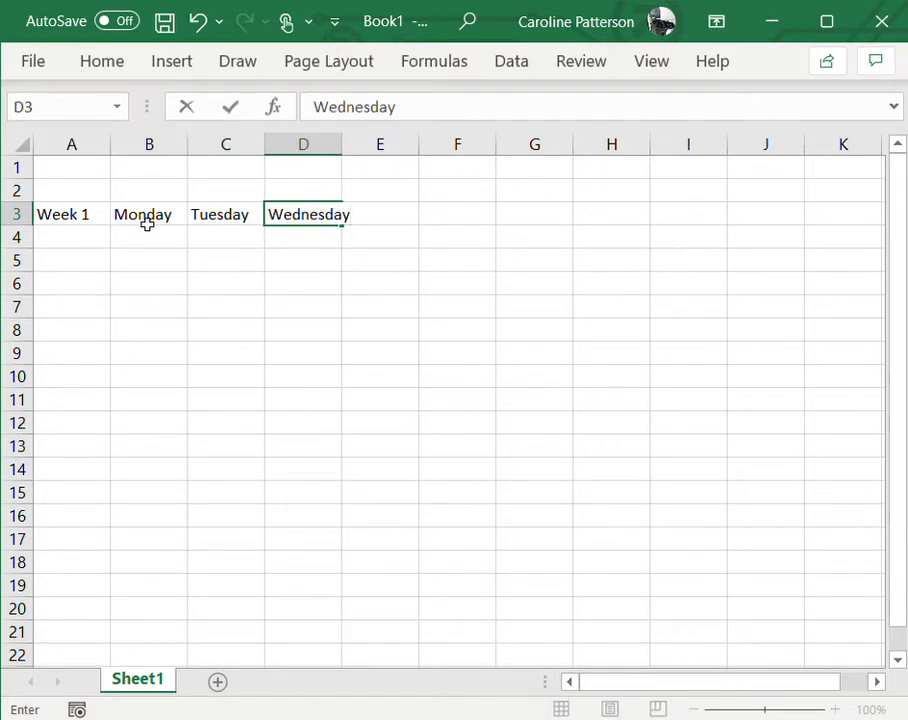
key("Tab")
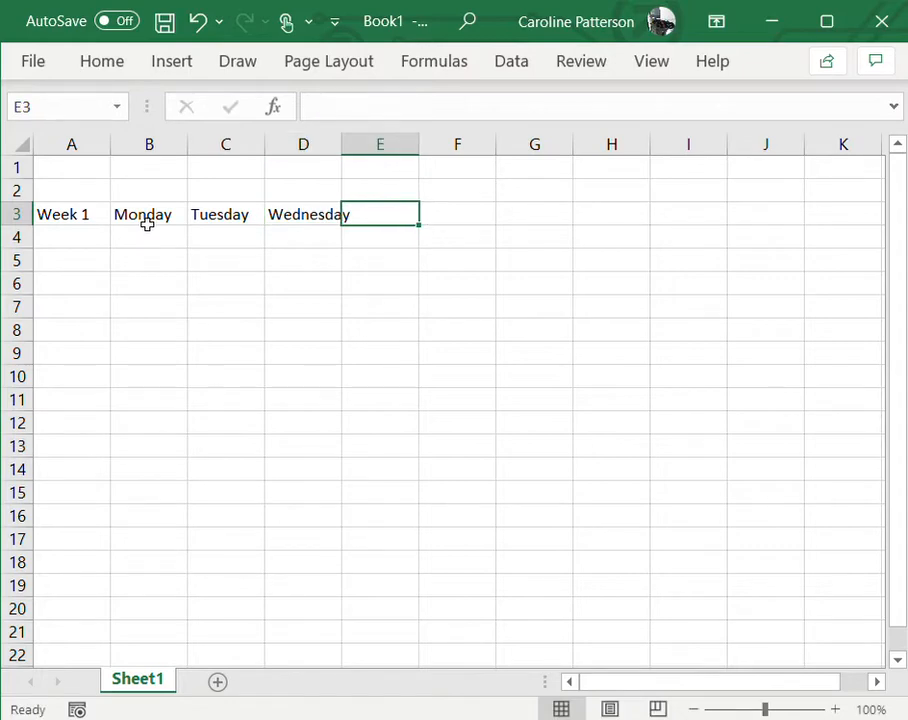
Step: Enter the day headings "Thursady" in cell E3 and "Friday" in cell F3
type("Thurd")
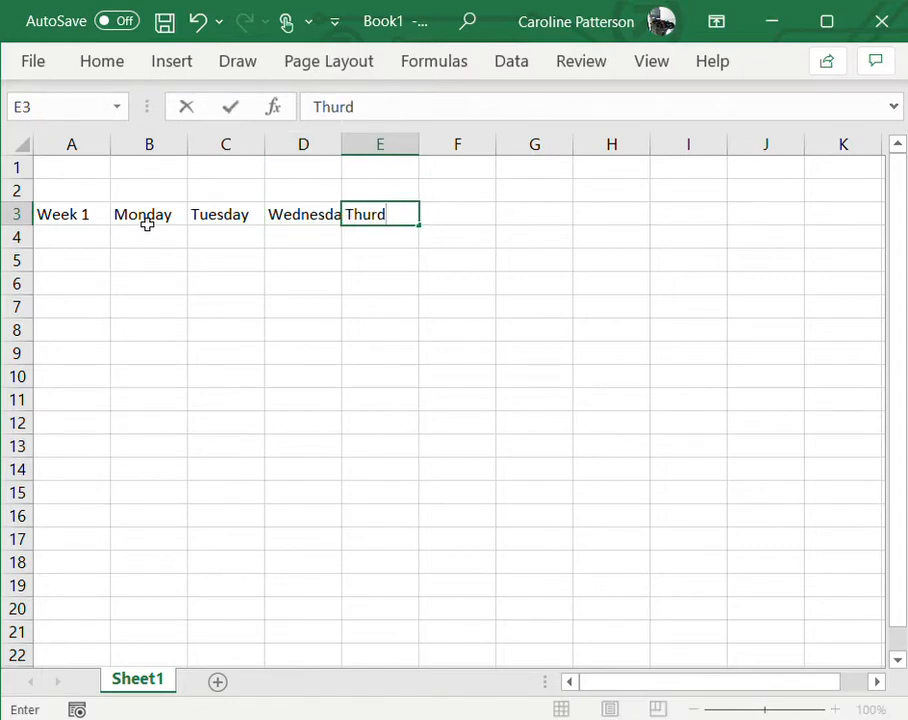
key("BackSpace")
type("sady")
key("Tab")
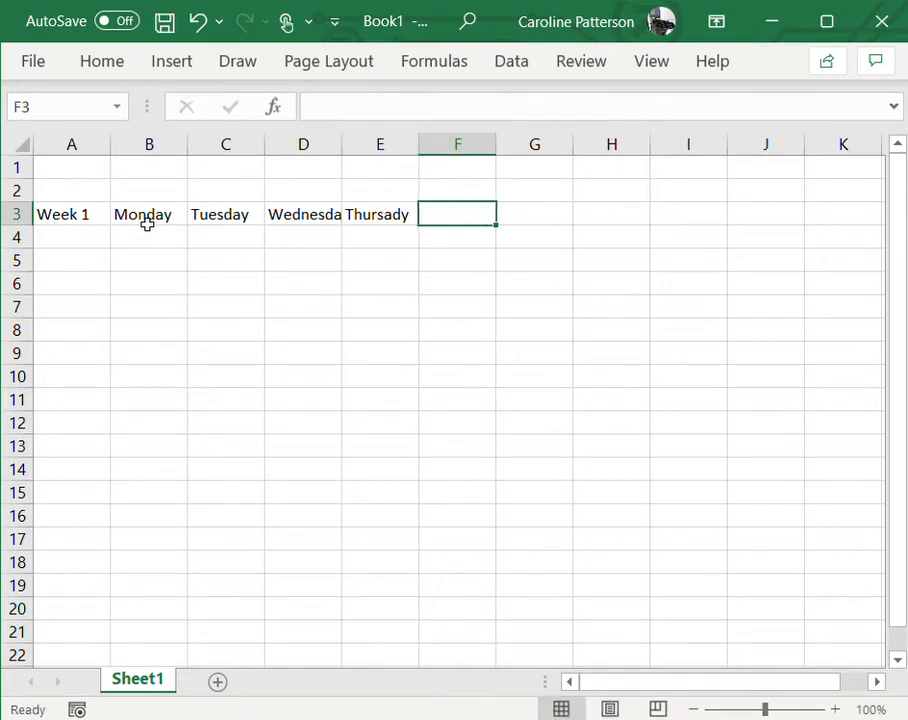
type("F")
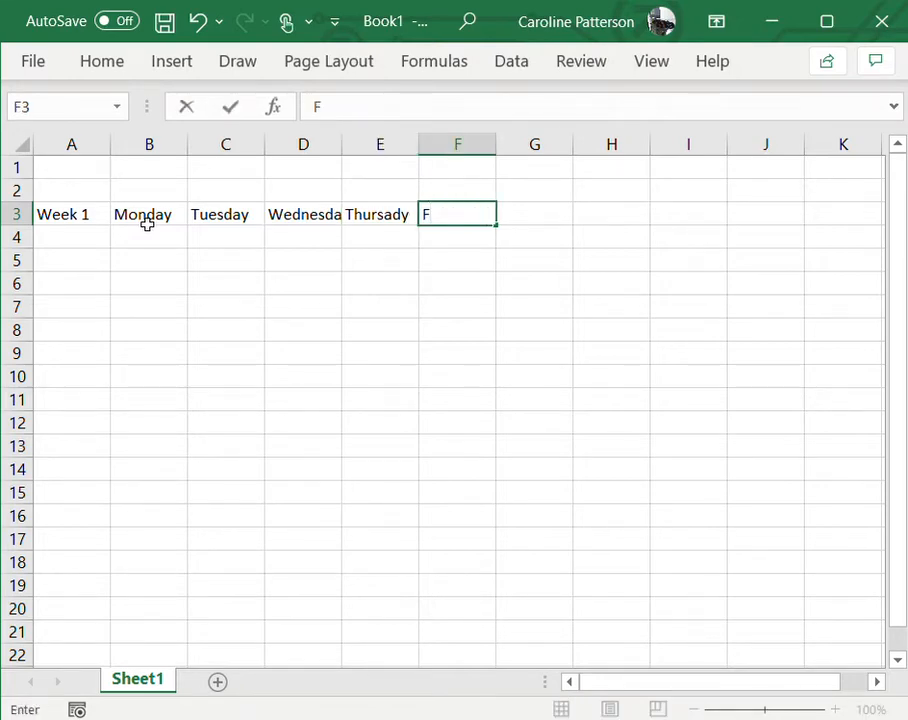
type("riday")
key("Return")
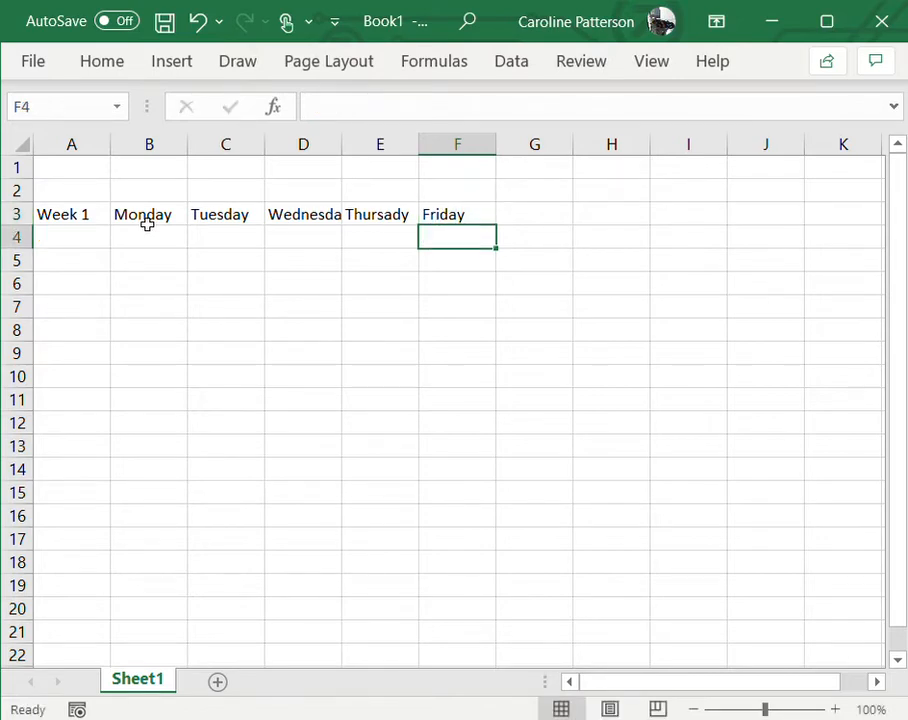
Step: Widen column D slightly to fit the full Wednesday heading
left_click(318, 223)
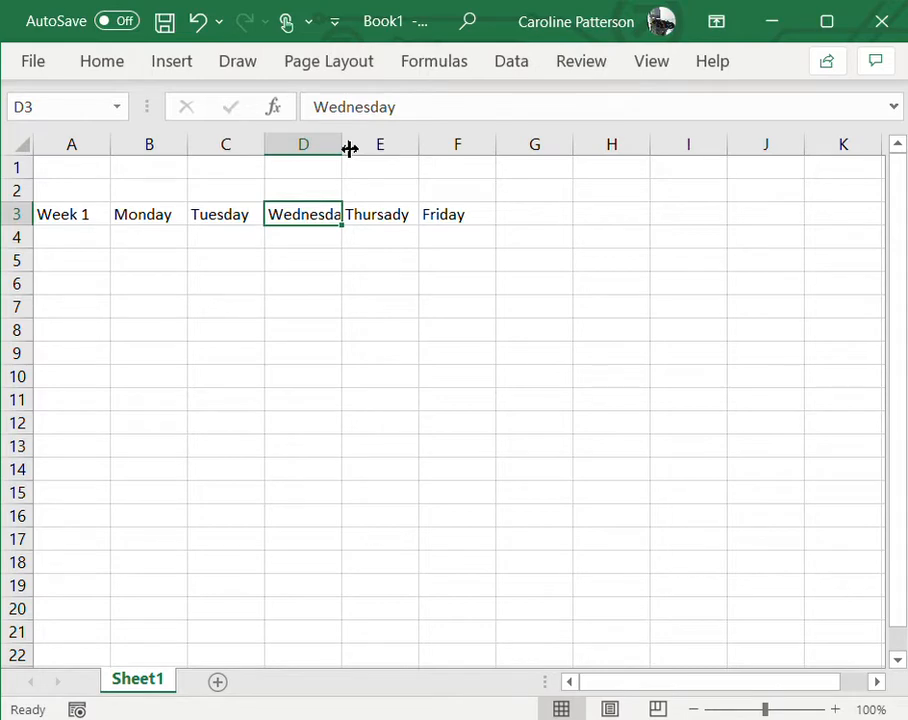
left_click_drag(349, 148, 362, 148)
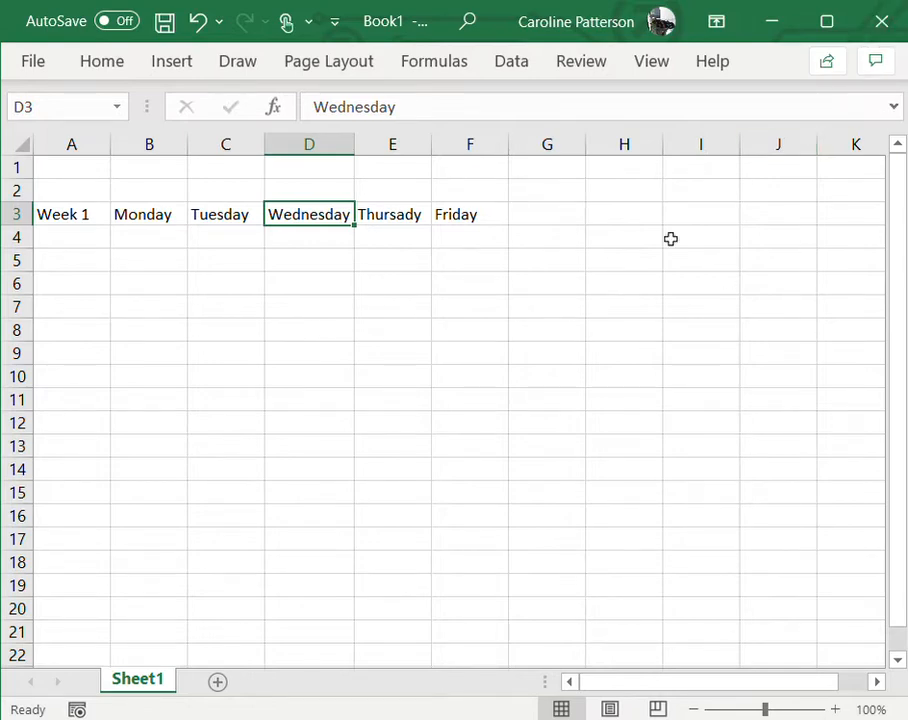
Step: Clear the "Week 1" label from cell A3
left_click(62, 243)
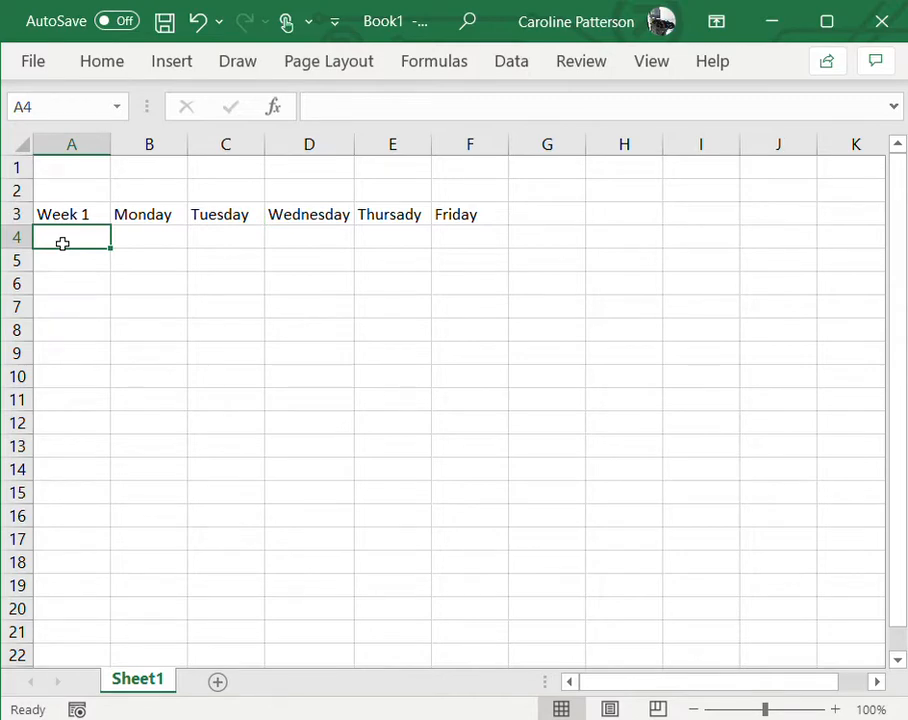
key("Up")
key("Delete")
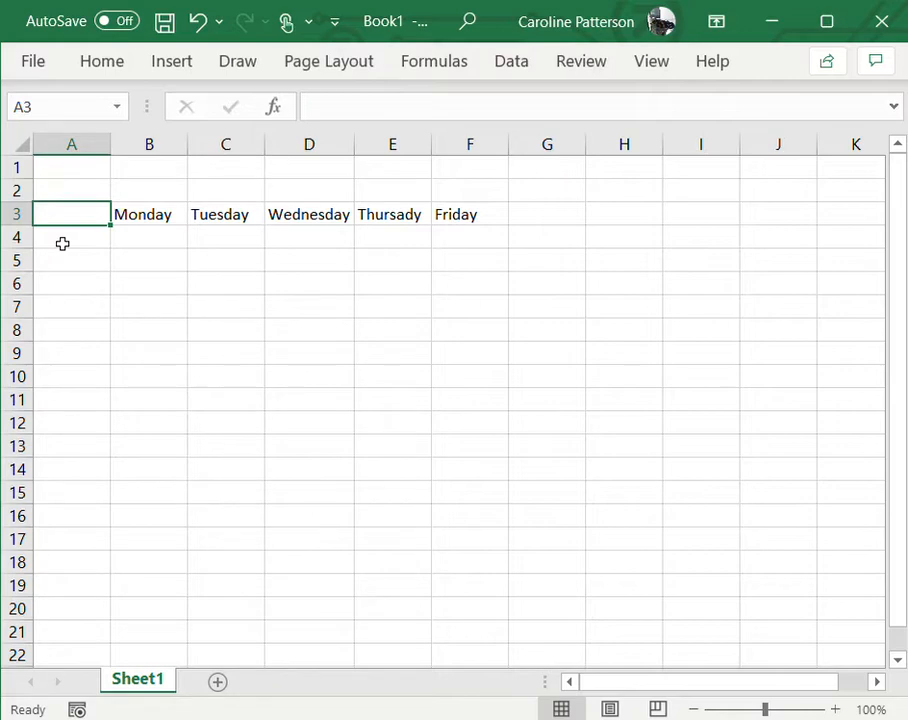
Step: Enter the row labels Week 1, Week 2 and Week 3 in cells A4 to A6
key("Right")
key("Down")
key("Left")
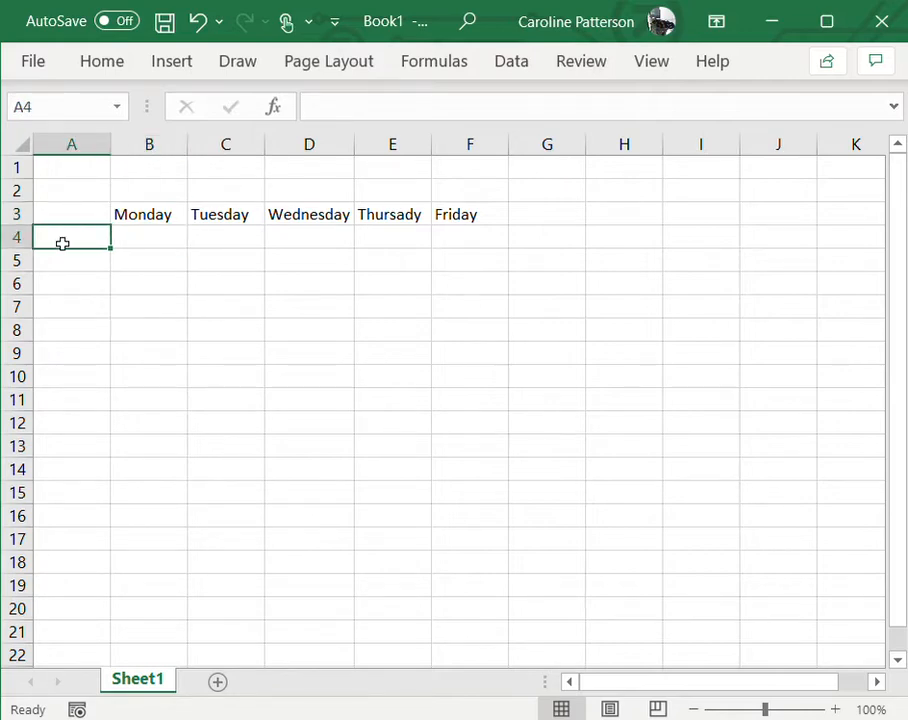
type("Week")
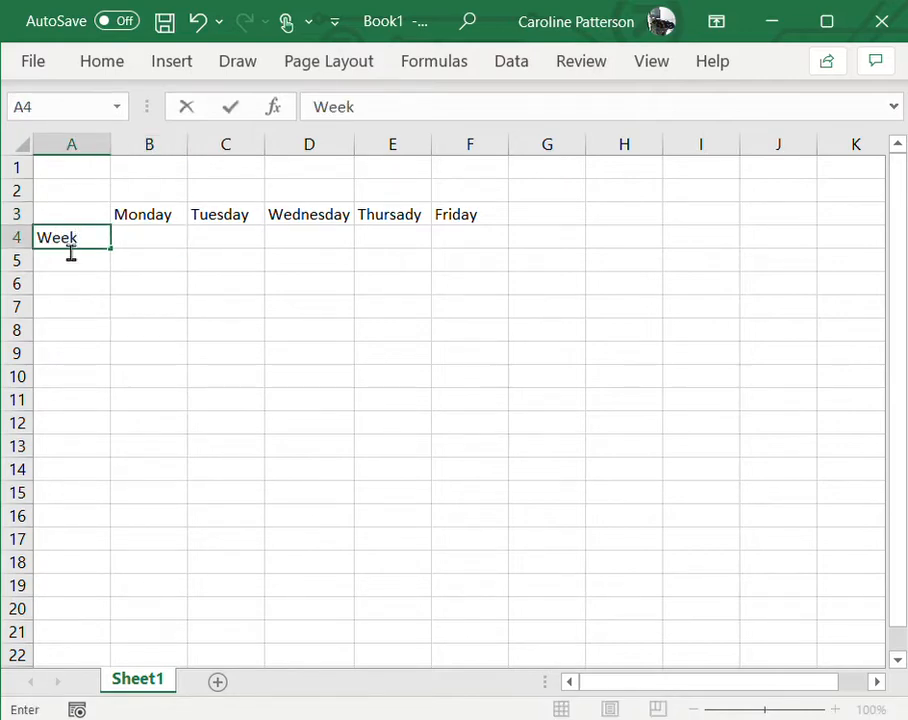
type(" 1")
key("Return")
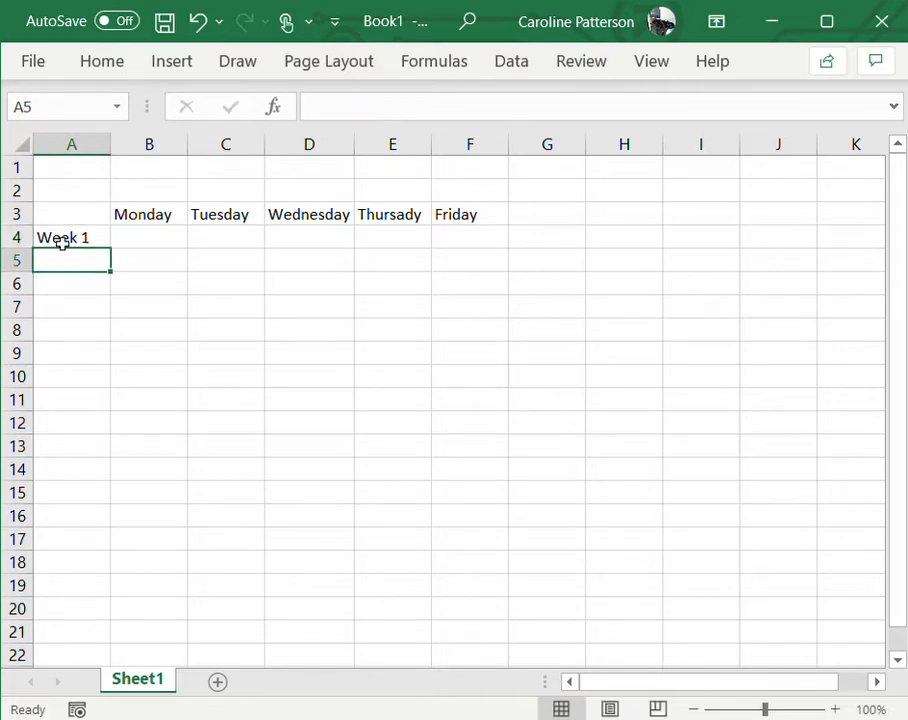
type("Week ")
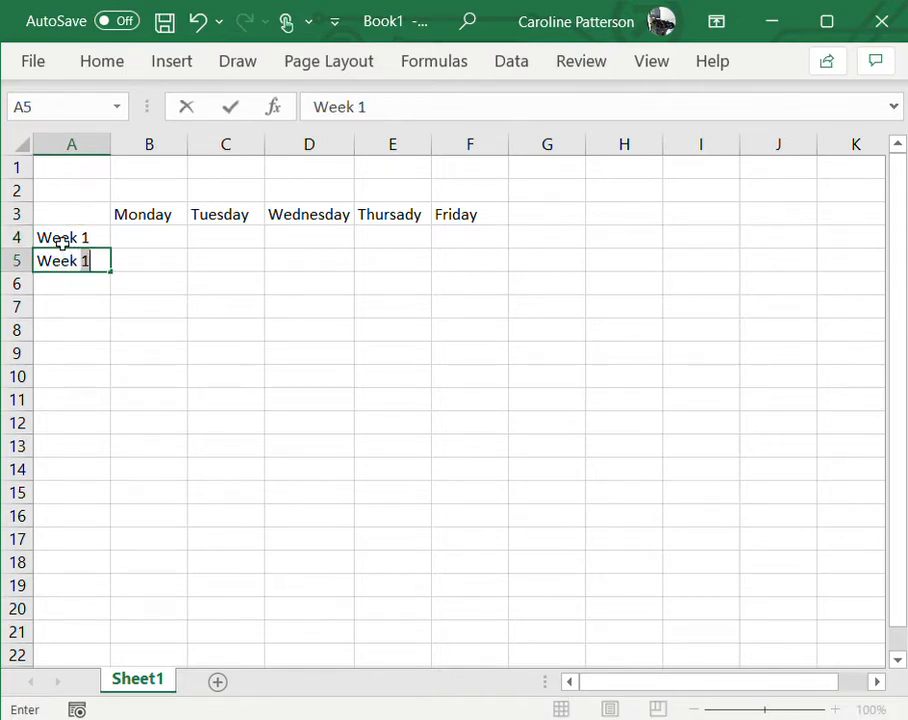
type("2")
key("Return")
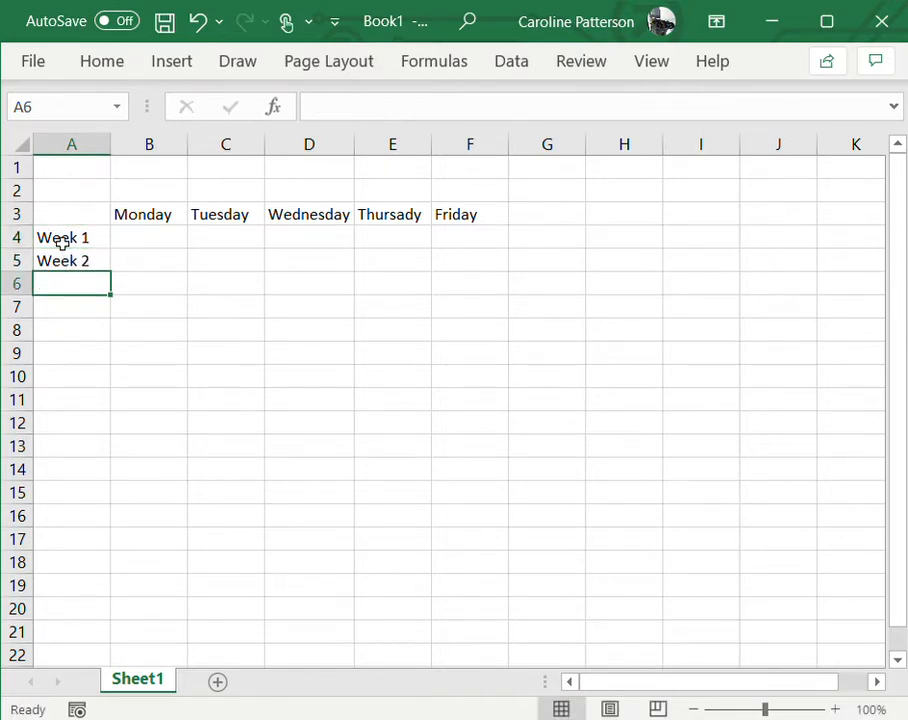
type("Wee")
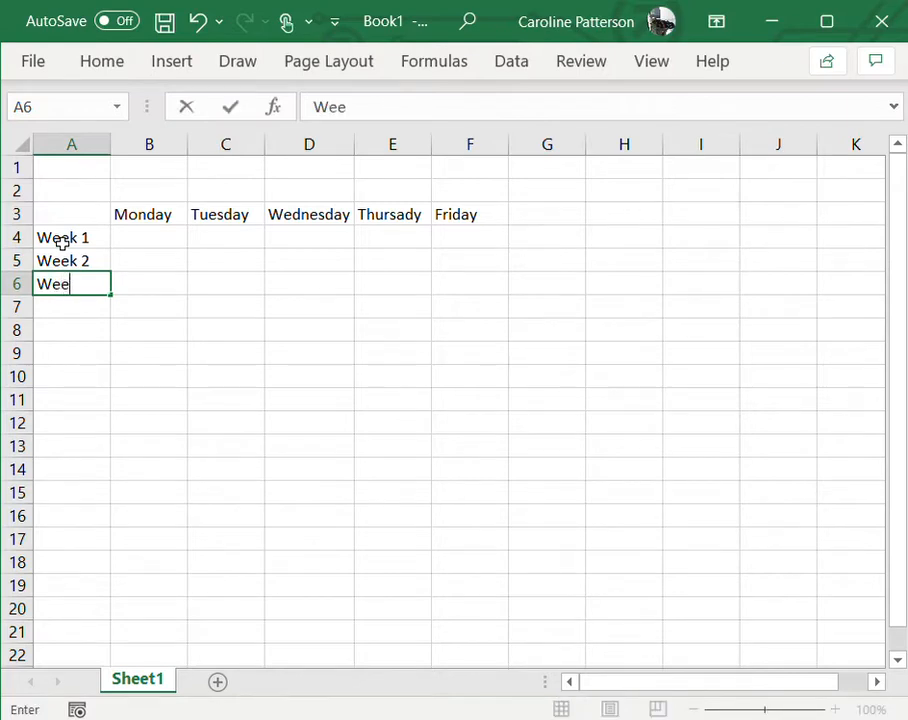
type("k 3")
key("Tab")
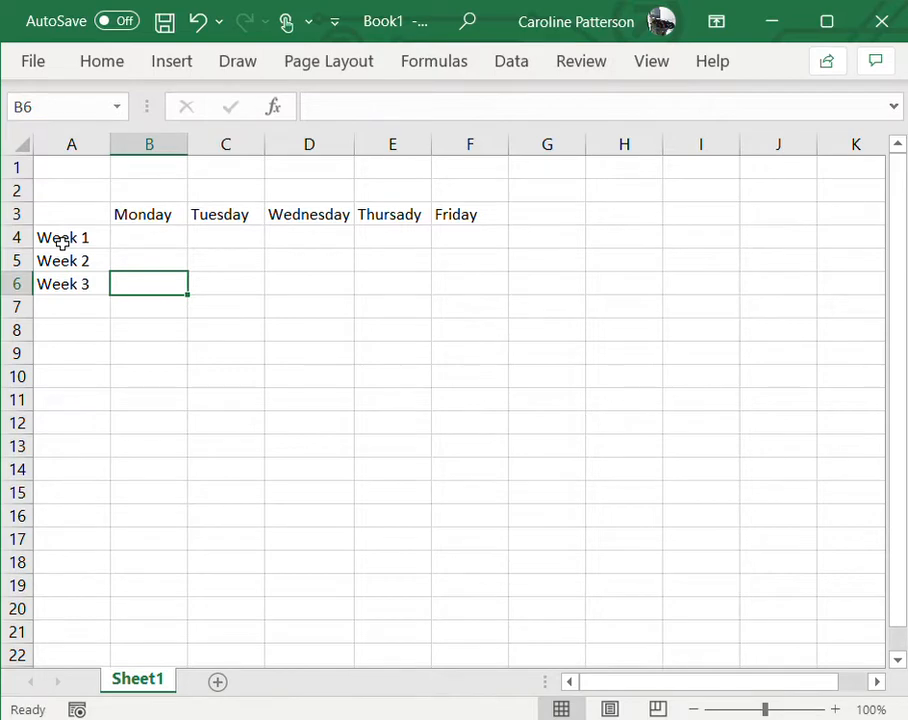
Step: Enter the Week 1 values 1000, 346, 3200, 4527 and 7000 for Monday to Friday in cells B4 to F4
left_click(151, 241)
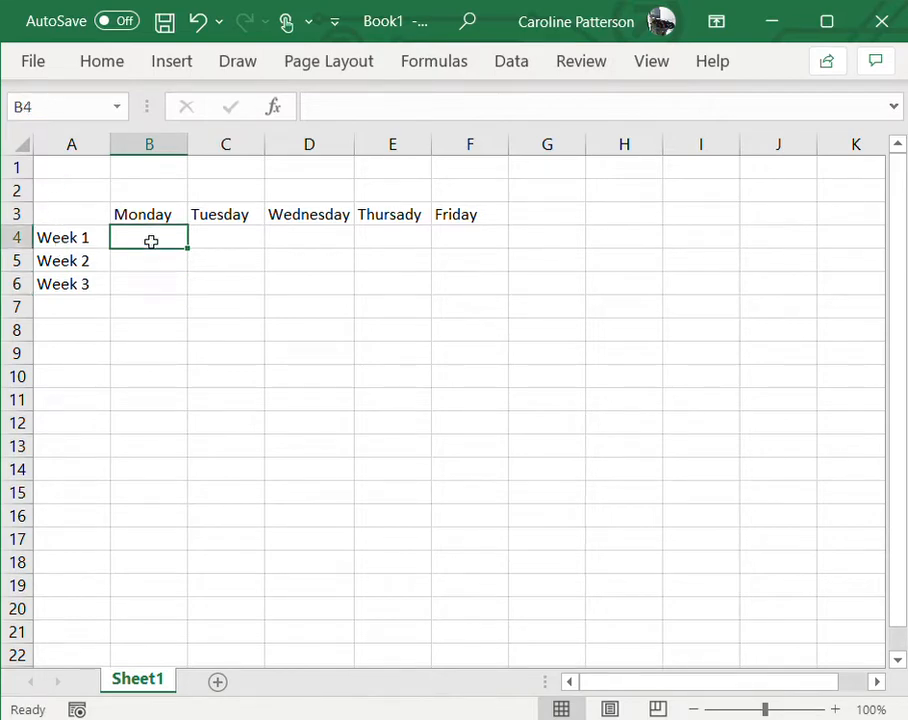
type("1000")
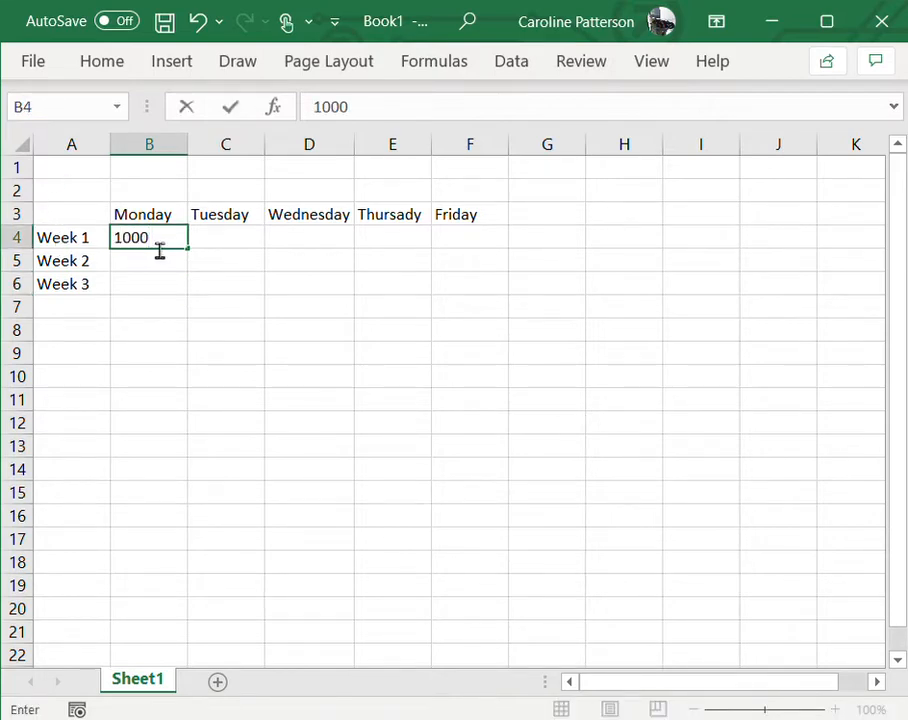
key("Tab")
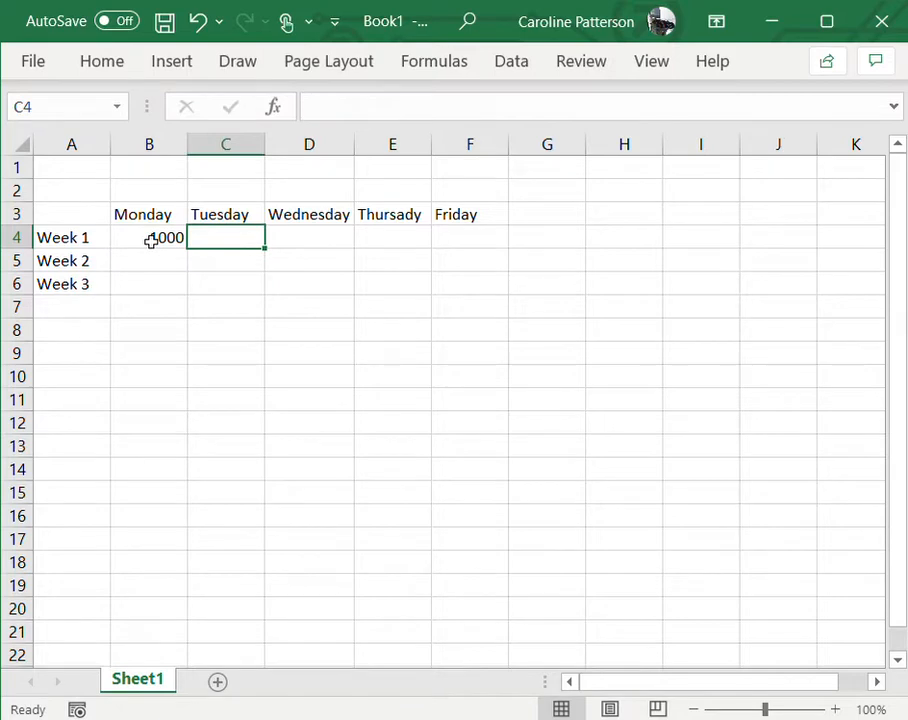
type("346")
key("Tab")
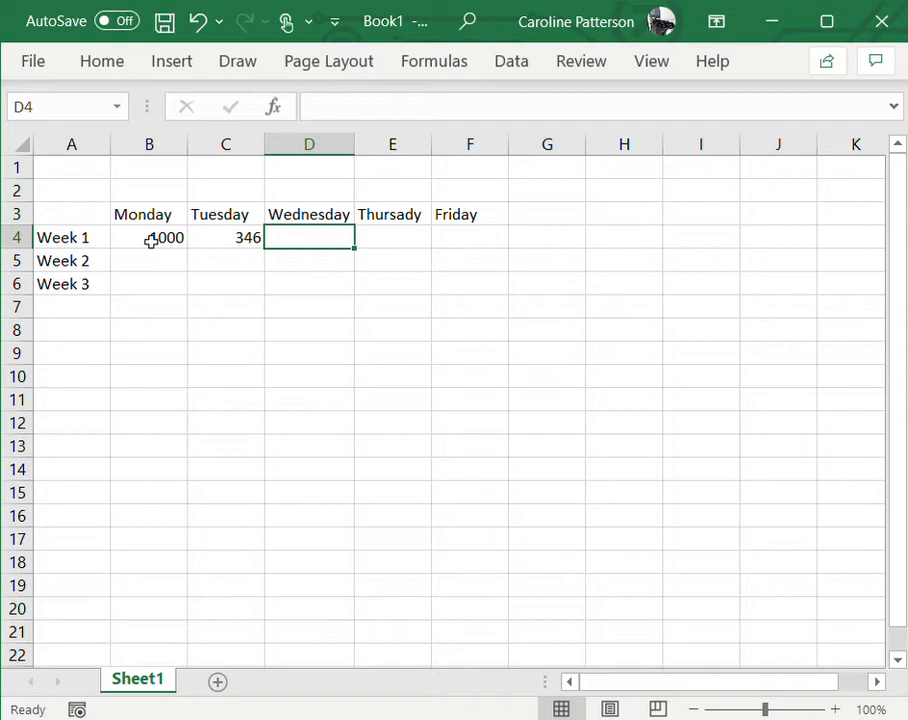
type("3")
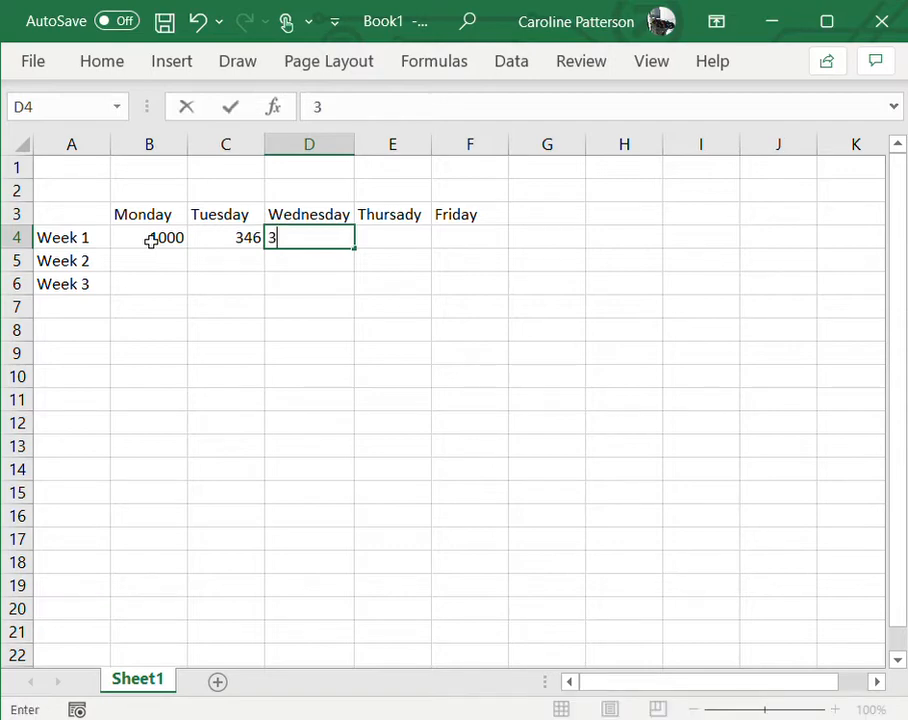
type("200")
key("Tab")
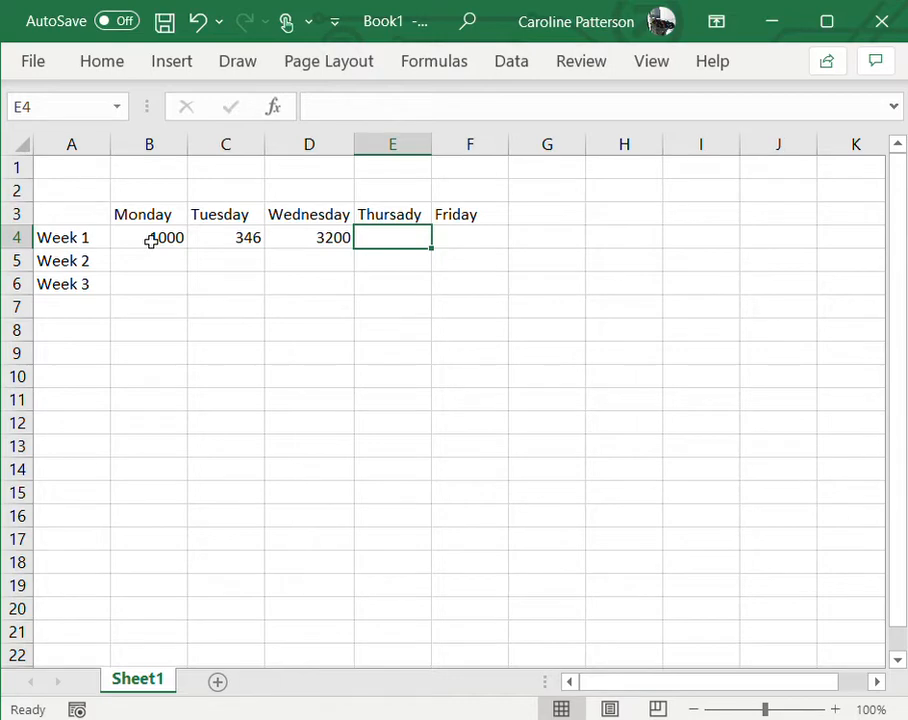
type("4527")
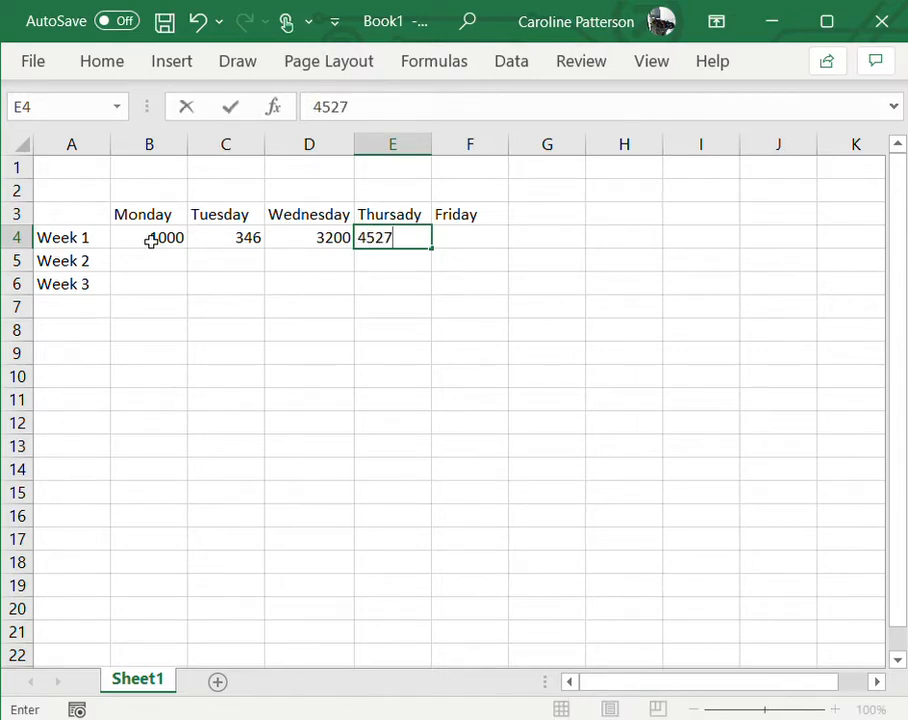
key("Tab")
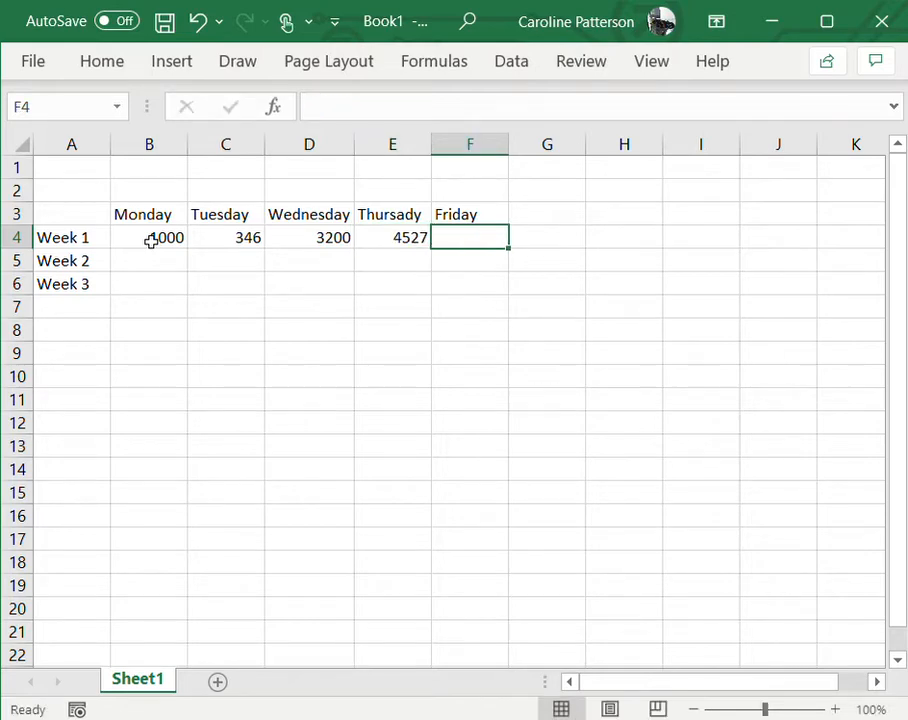
type("70")
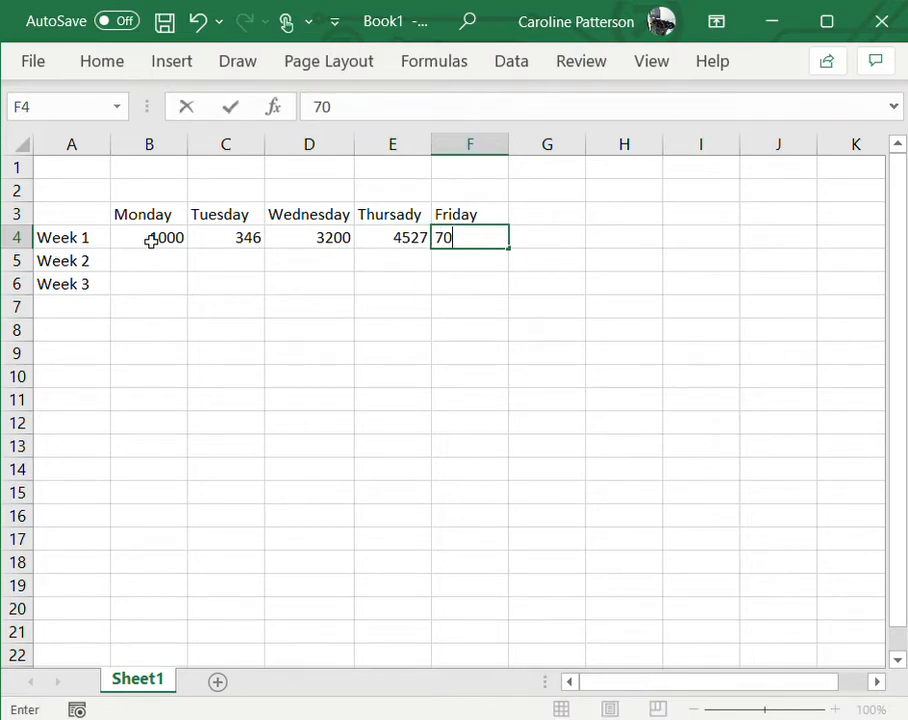
type("00")
key("Tab")
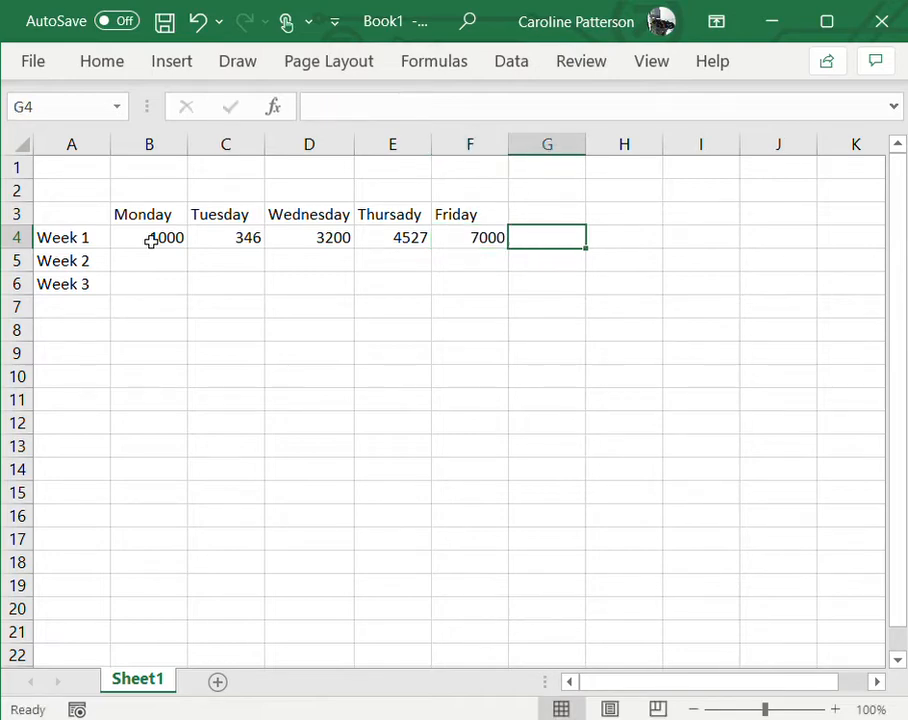
Step: Add the heading "Total" in cell G3, beside the Friday heading
key("Up")
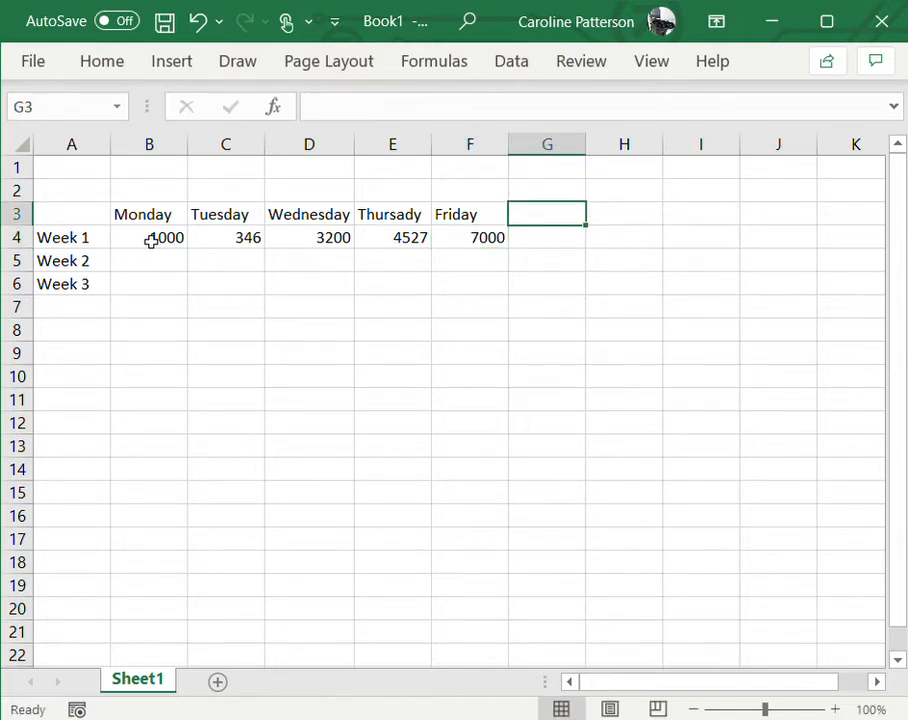
type("Total")
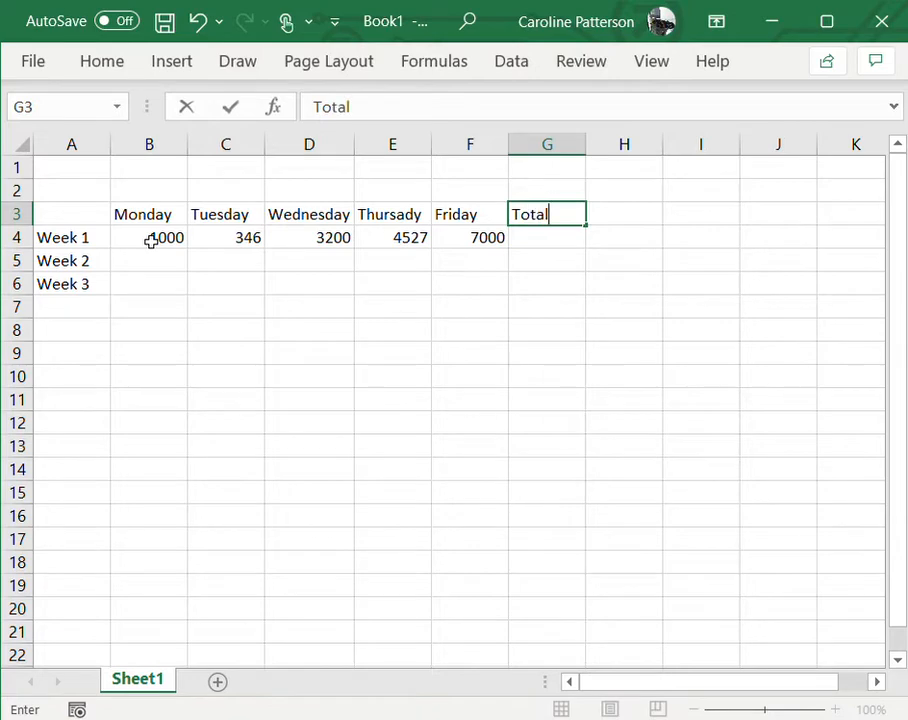
key("Return")
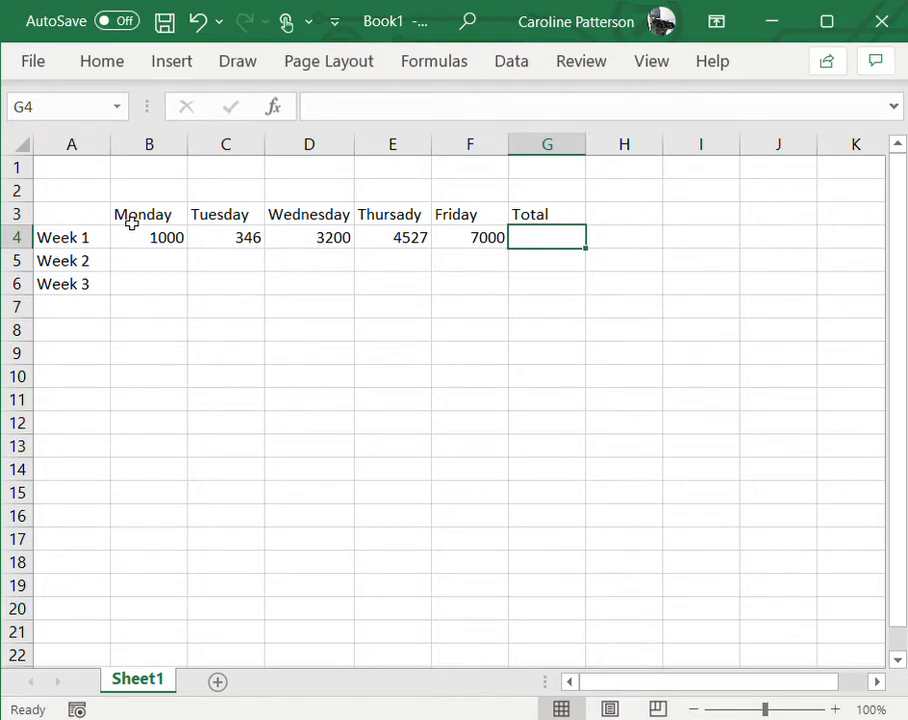
Step: Make the headings in B3 to G3, Monday through Total, bold and increase their font size
left_click_drag(130, 219, 526, 219)
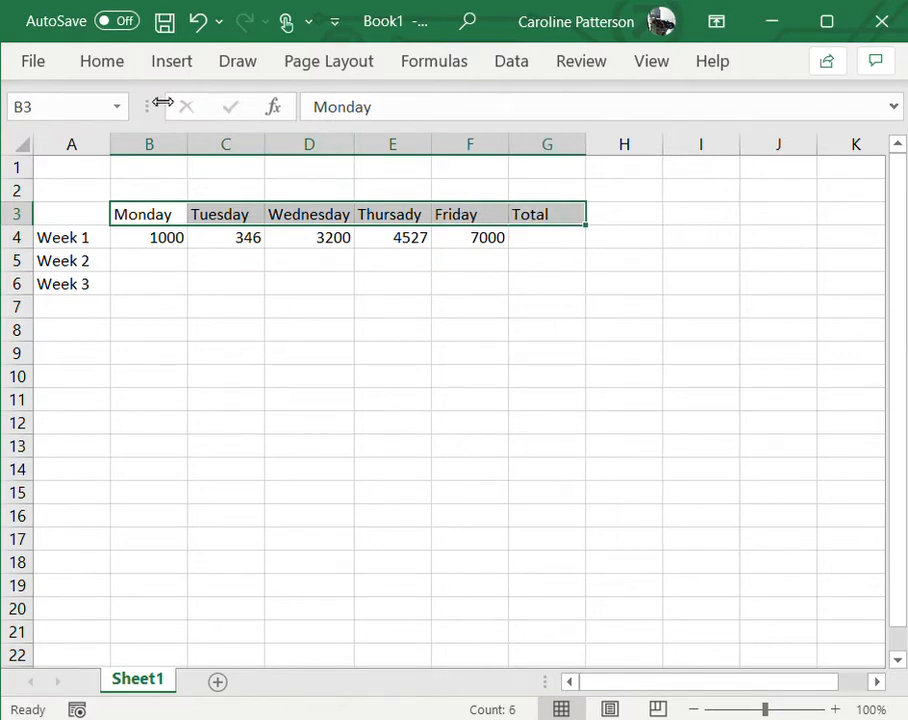
left_click(92, 63)
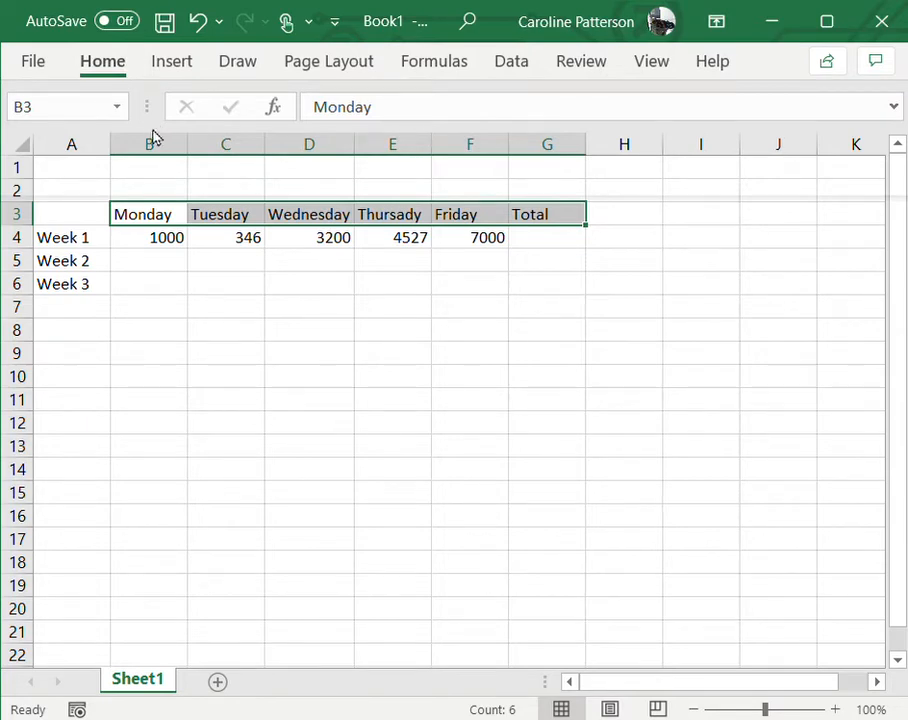
key("ctrl+b")
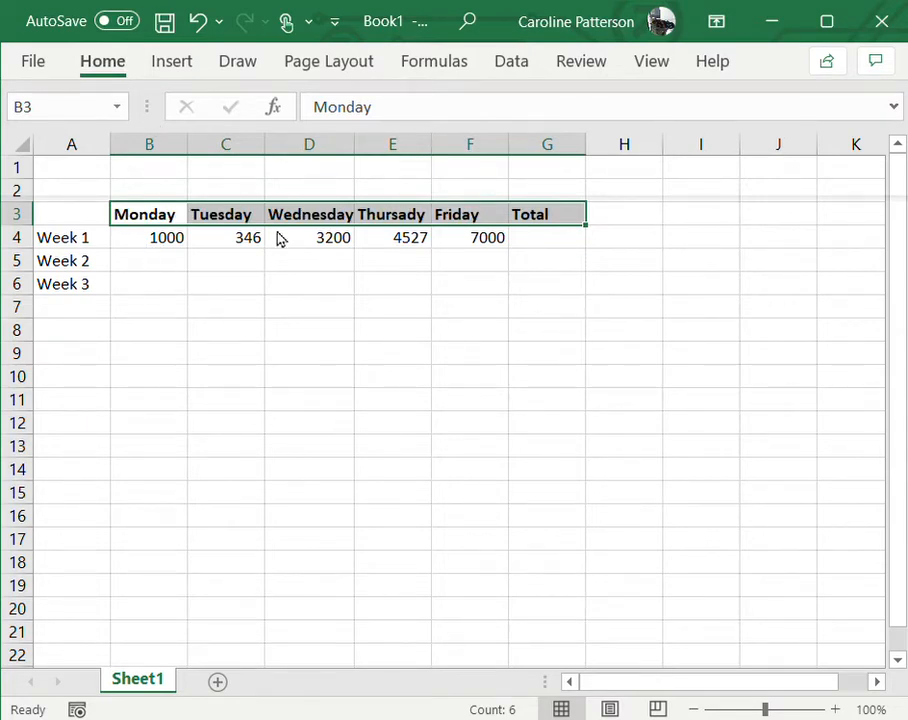
key("ctrl+shift+period")
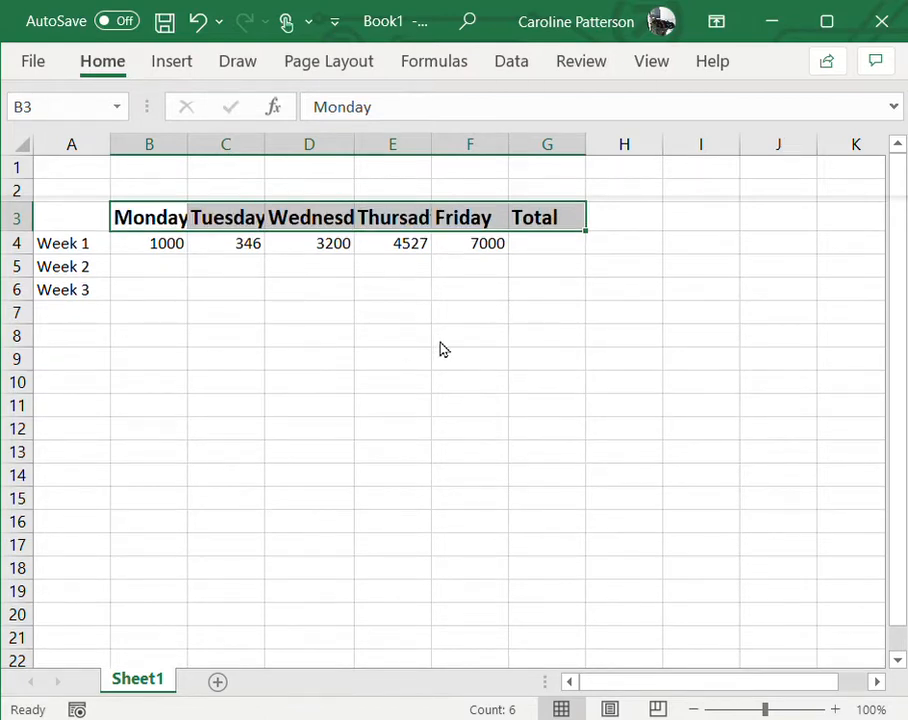
Step: Widen columns C, D and E so the enlarged Tuesday, Wednesday and Thursday headings fit completely
left_click(285, 288)
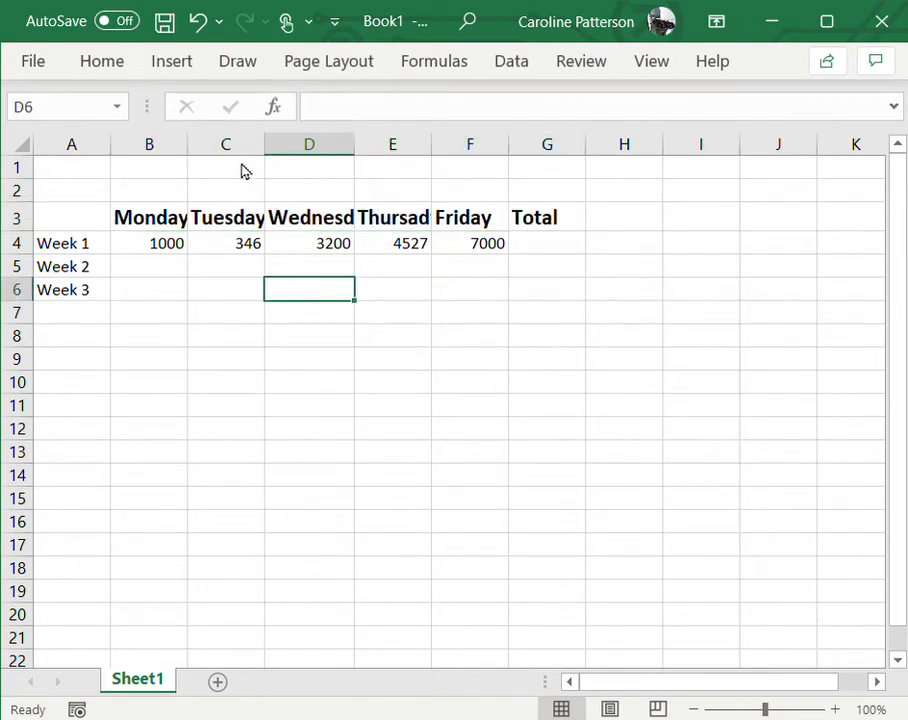
left_click_drag(274, 153, 298, 158)
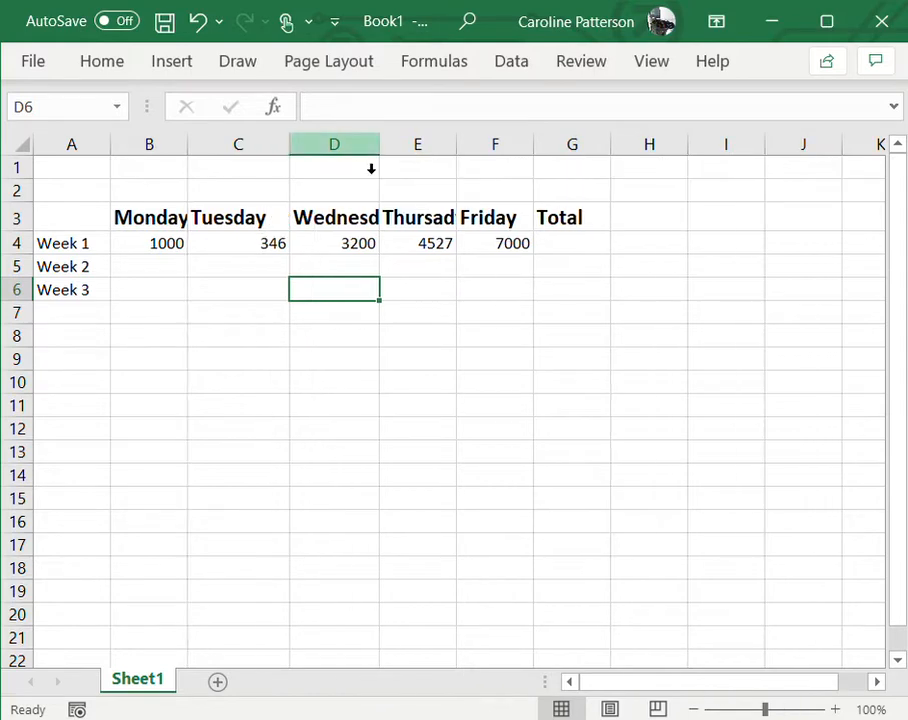
left_click_drag(381, 161, 422, 158)
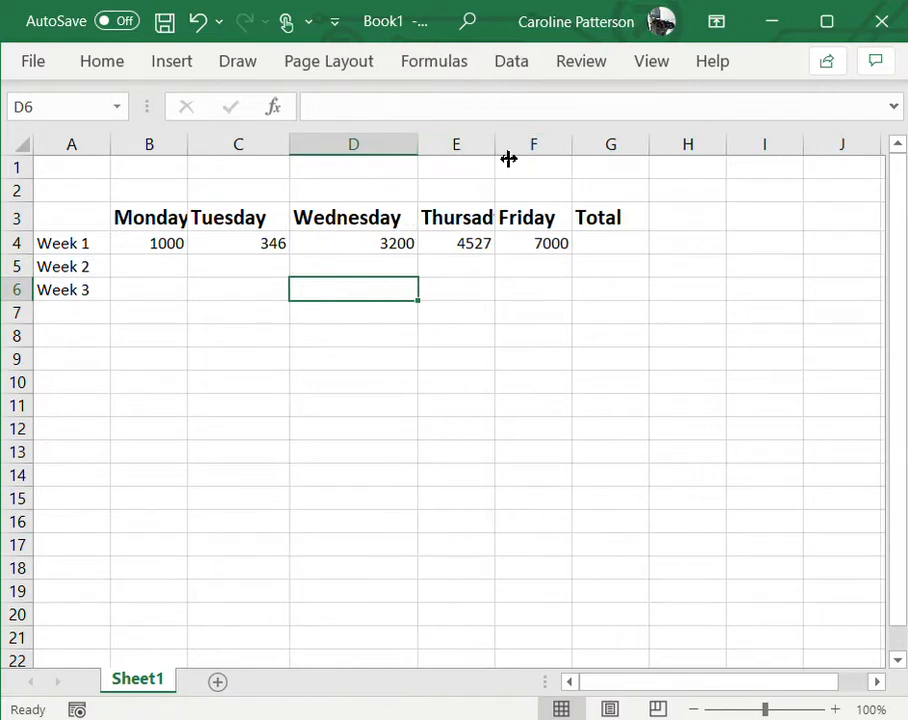
left_click_drag(503, 154, 517, 167)
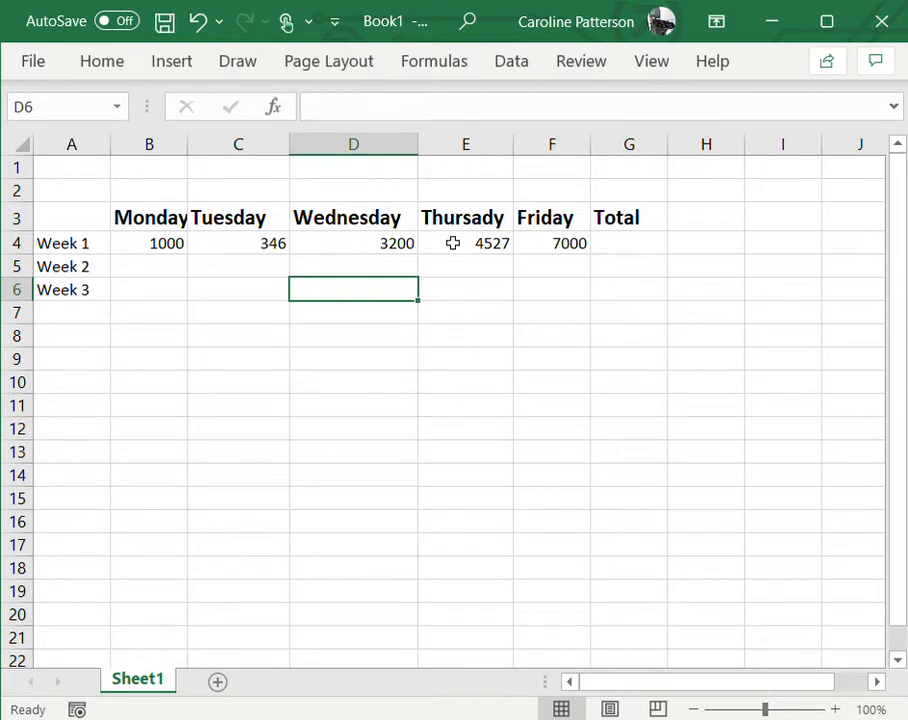
Step: Correct the misspelled day heading in cell E3 to "Thursday"
left_click(487, 221)
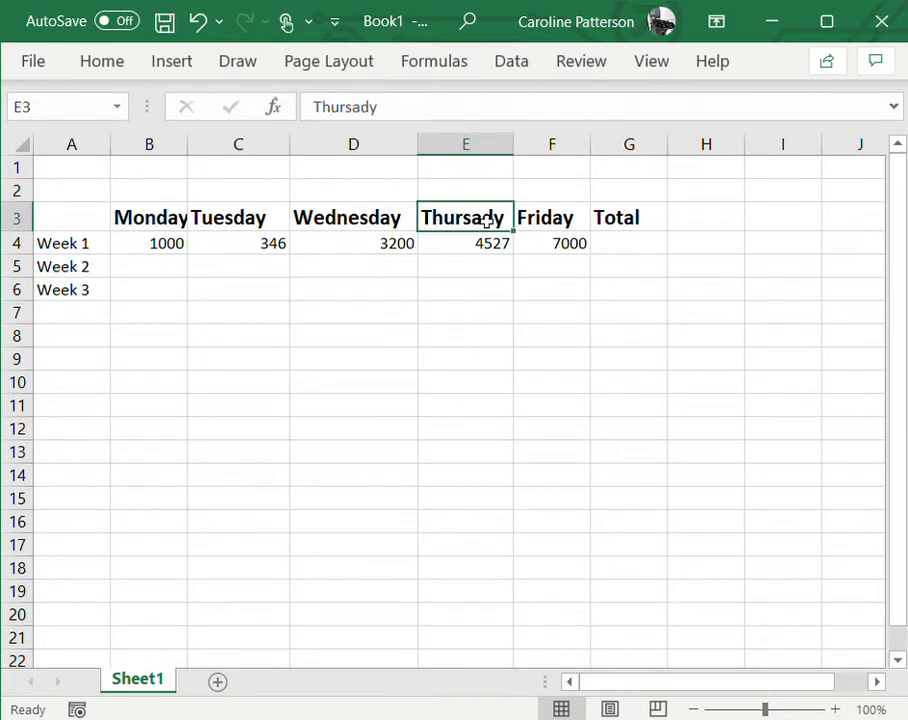
type("Thur")
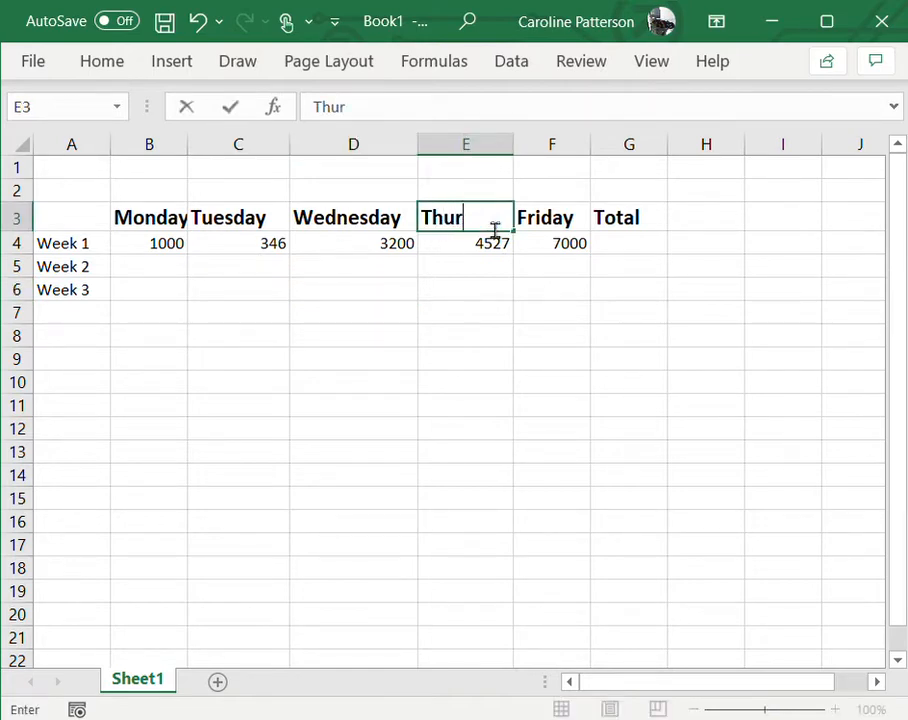
type("d")
key("BackSpace")
type("sday")
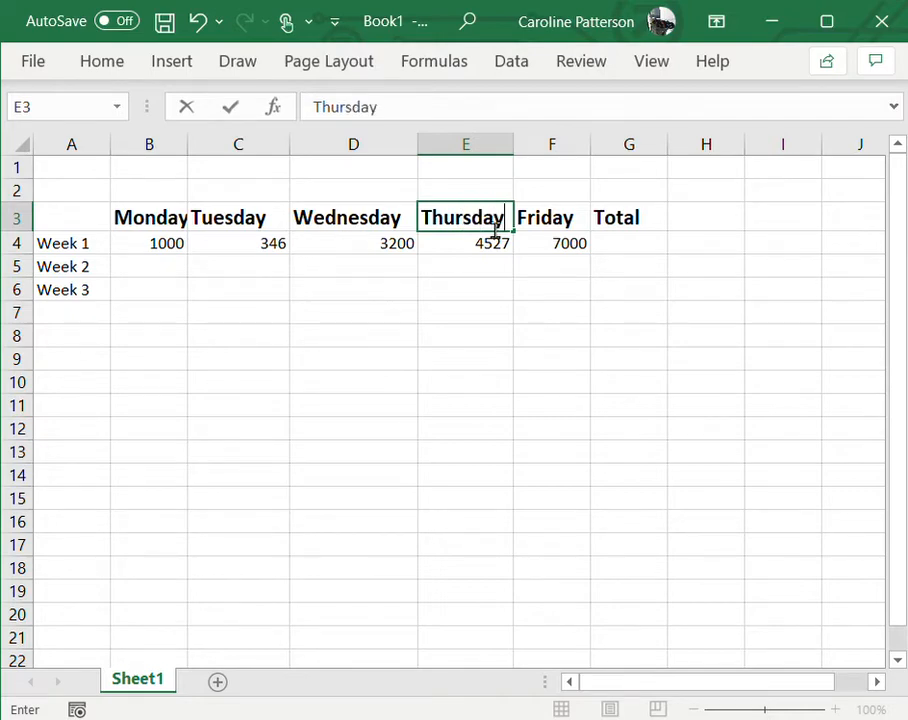
key("Return")
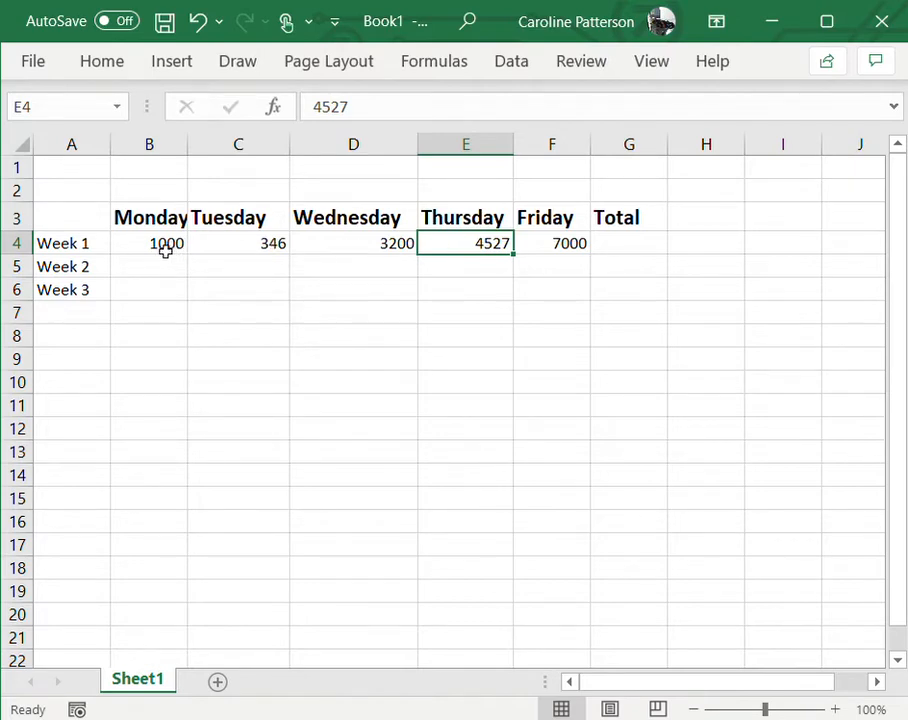
Step: Format the Week 1 values in B4 to F4 as dollar currency with two decimal places
left_click_drag(165, 251, 521, 243)
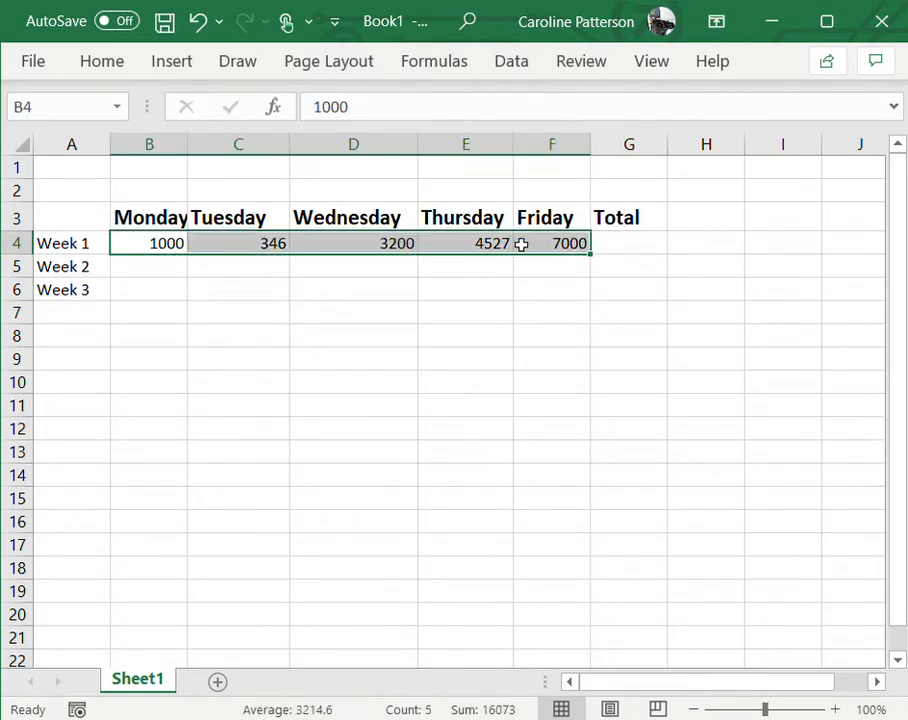
left_click(100, 62)
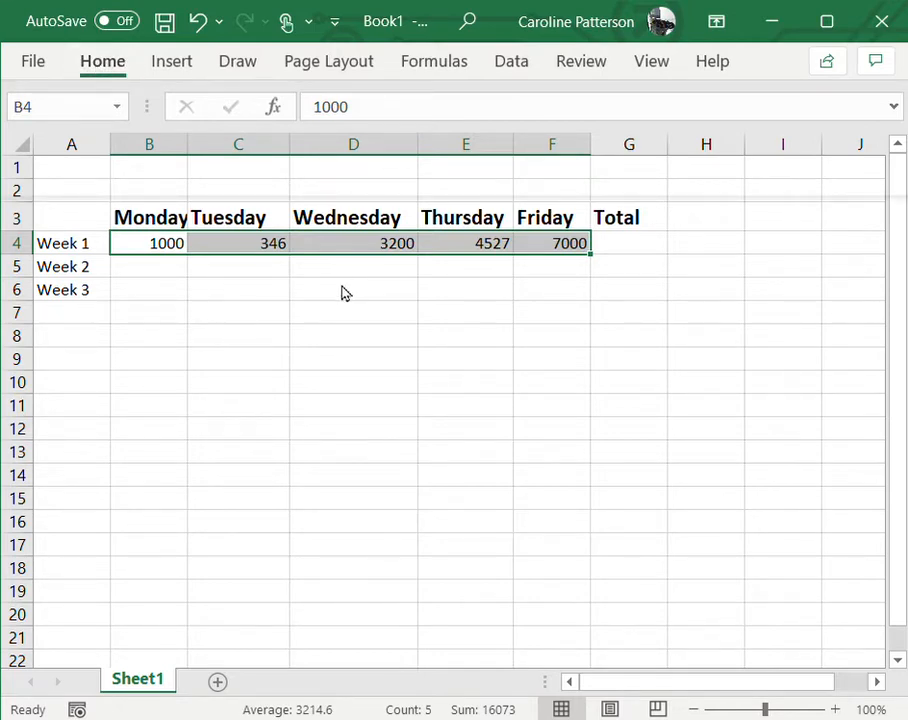
key("ctrl+shift+4")
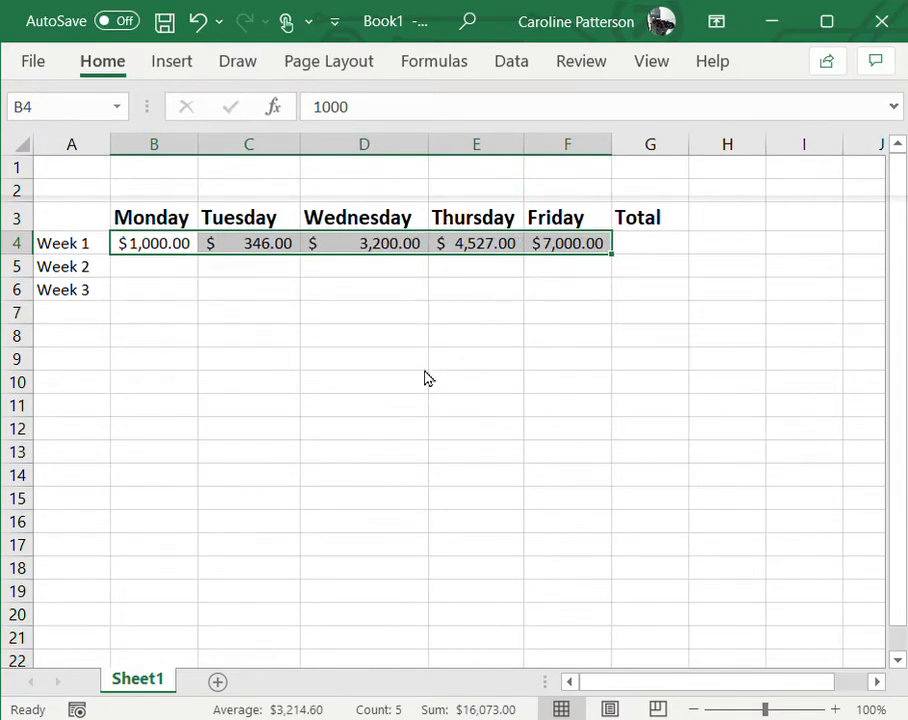
key("ctrl+shift+4")
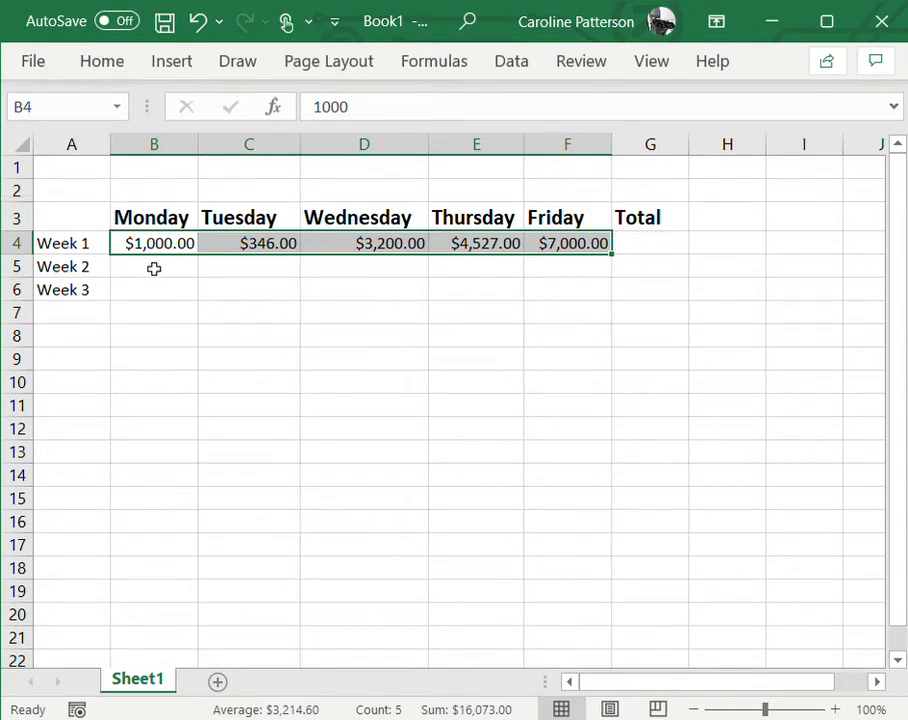
Step: Total the Week 1 values in cell G4 with a SUM formula over the range B4:F4
left_click(663, 246)
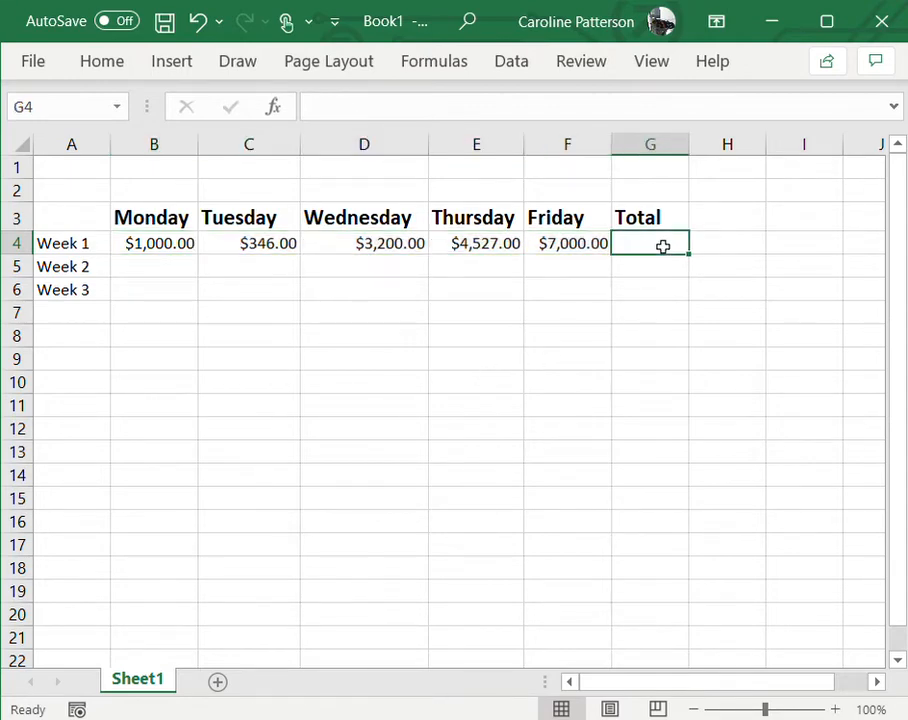
type("=")
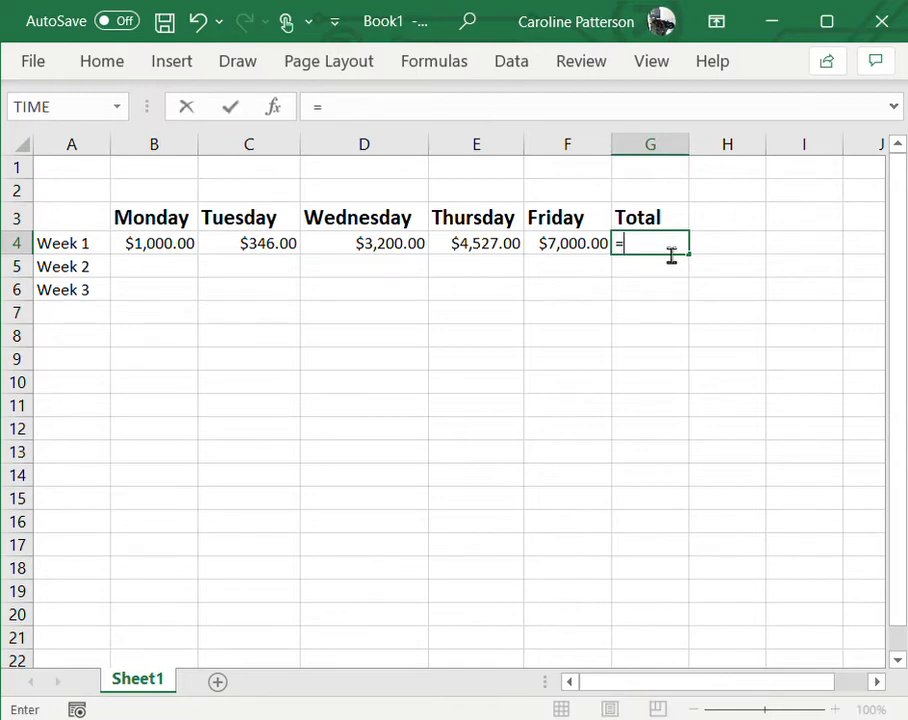
type("SUM")
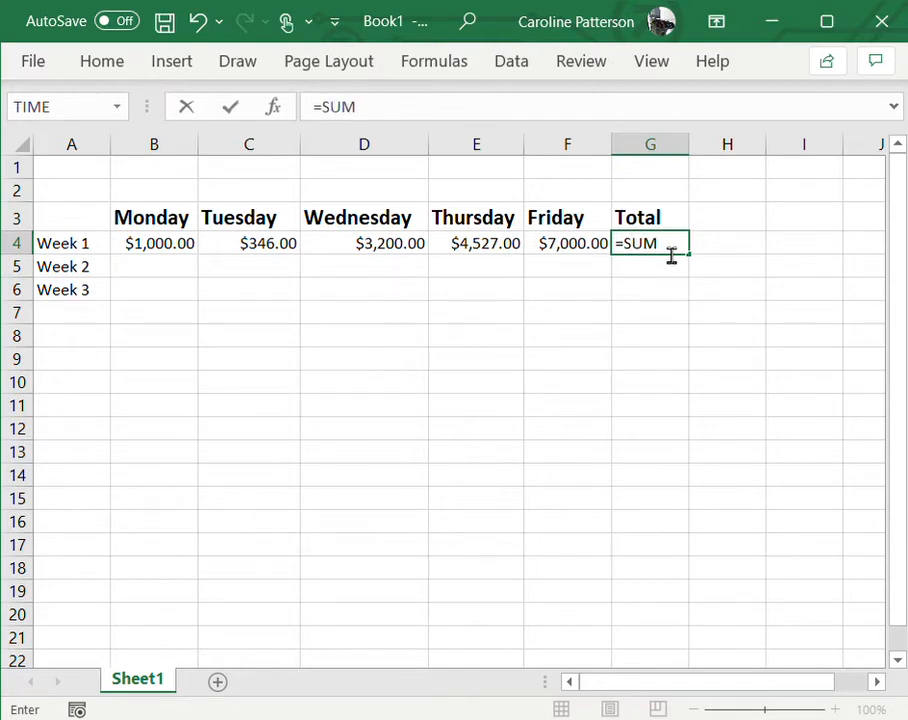
type("(")
left_click(129, 245)
left_click_drag(129, 245, 547, 243)
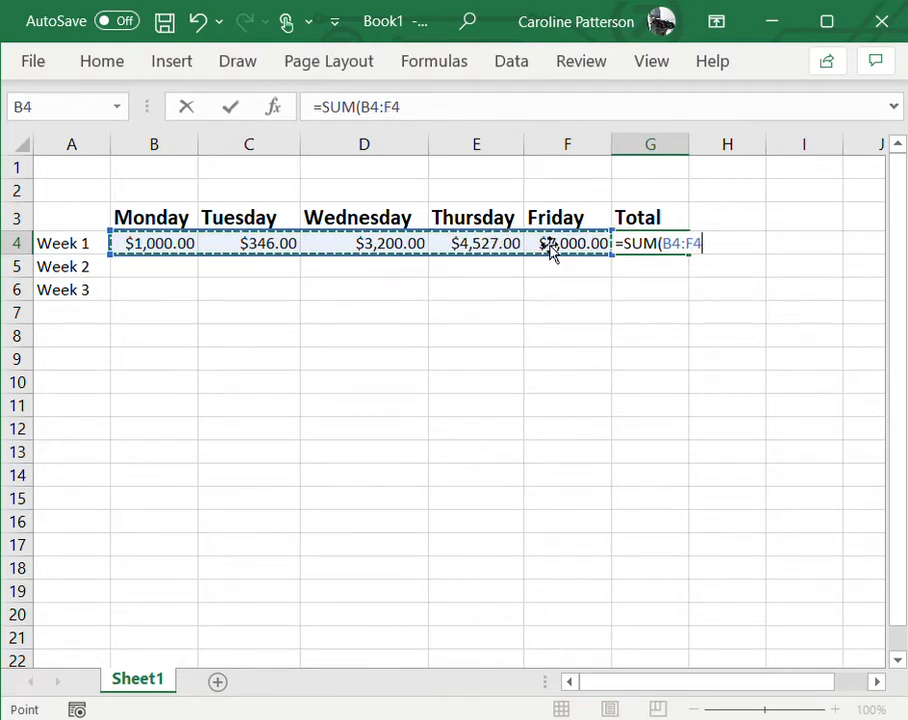
key("Return")
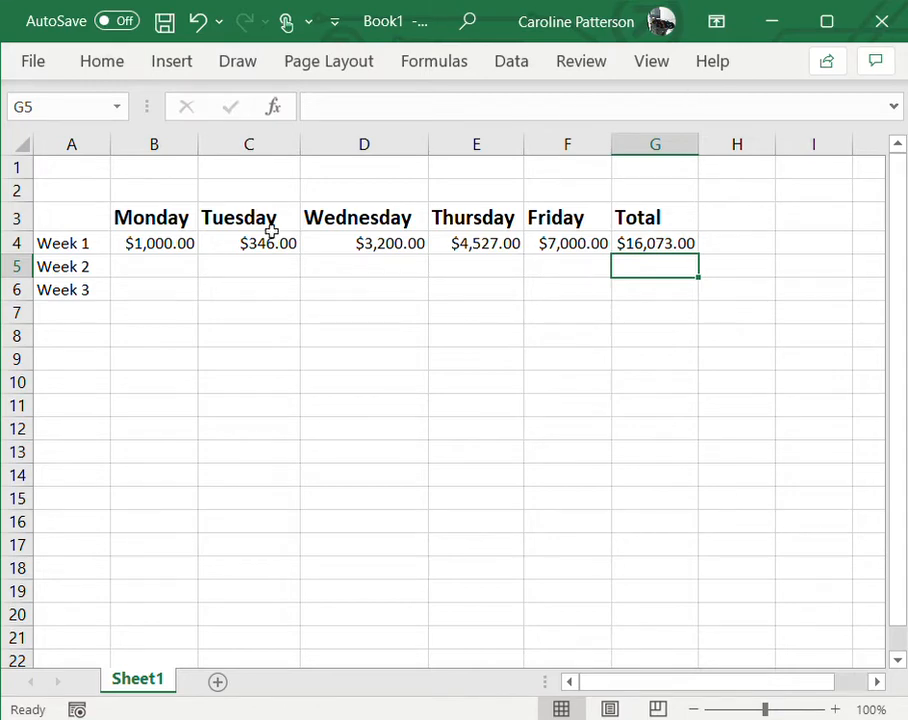
Step: Enter the Week 2 values 2000, 700, 5643, 80976 and 10000 in cells B5 to F5
left_click(168, 266)
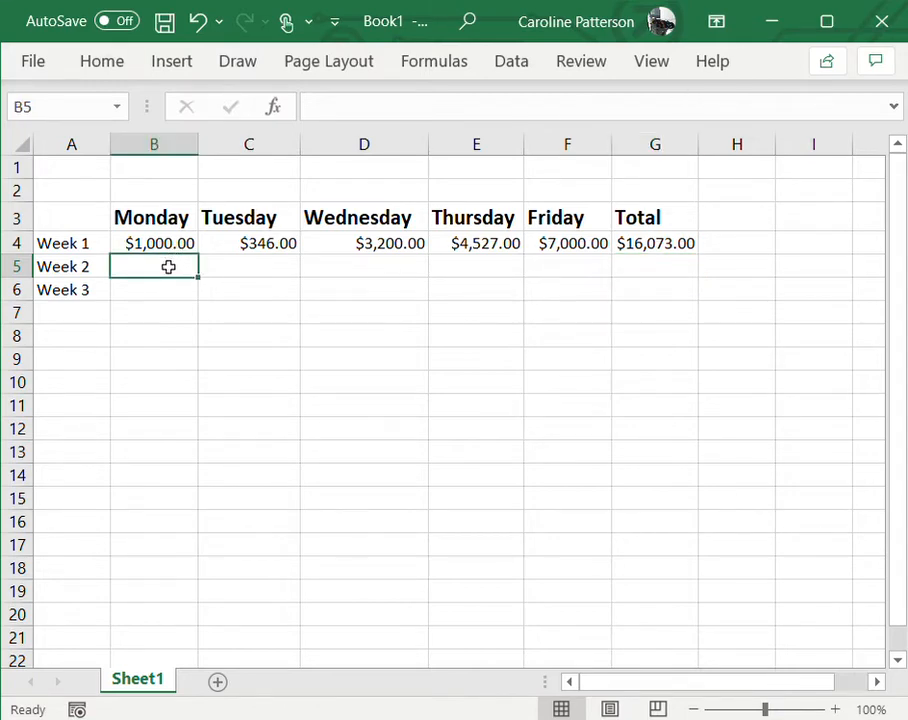
type("20000")
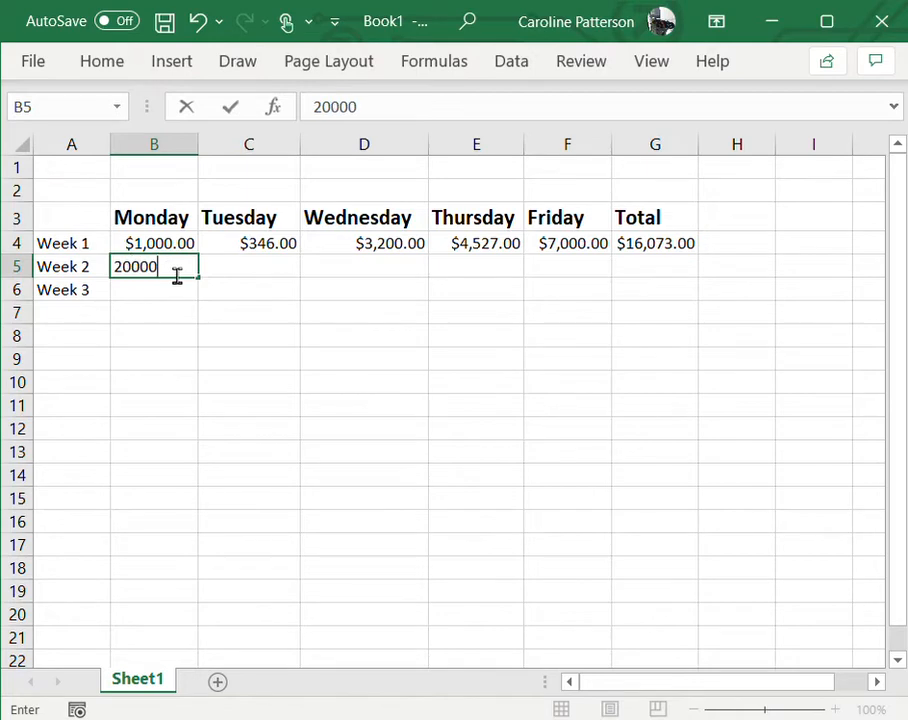
key("BackSpace")
key("Tab")
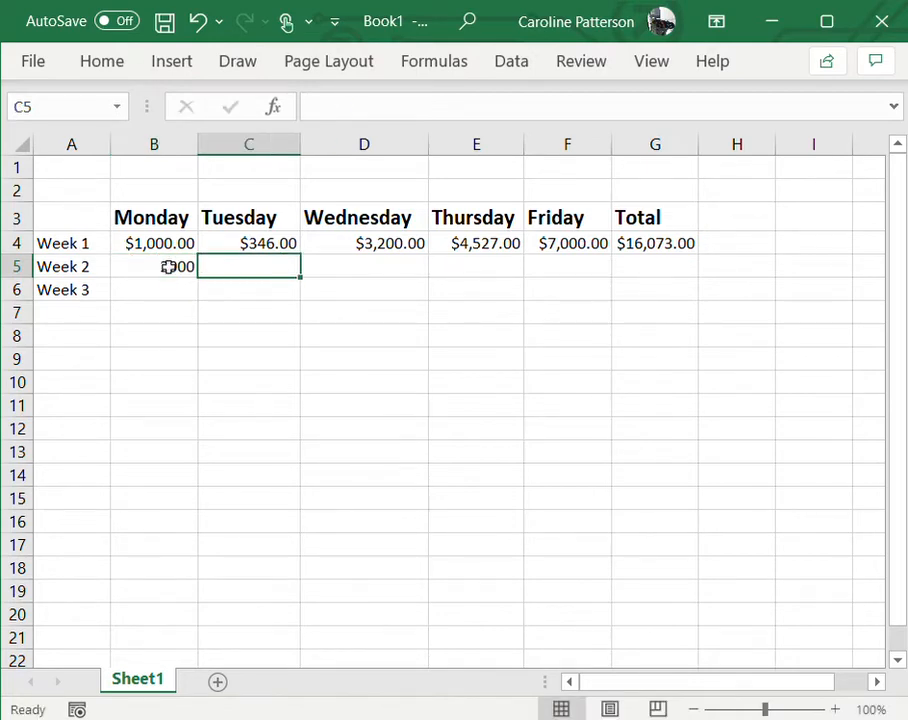
type("7000")
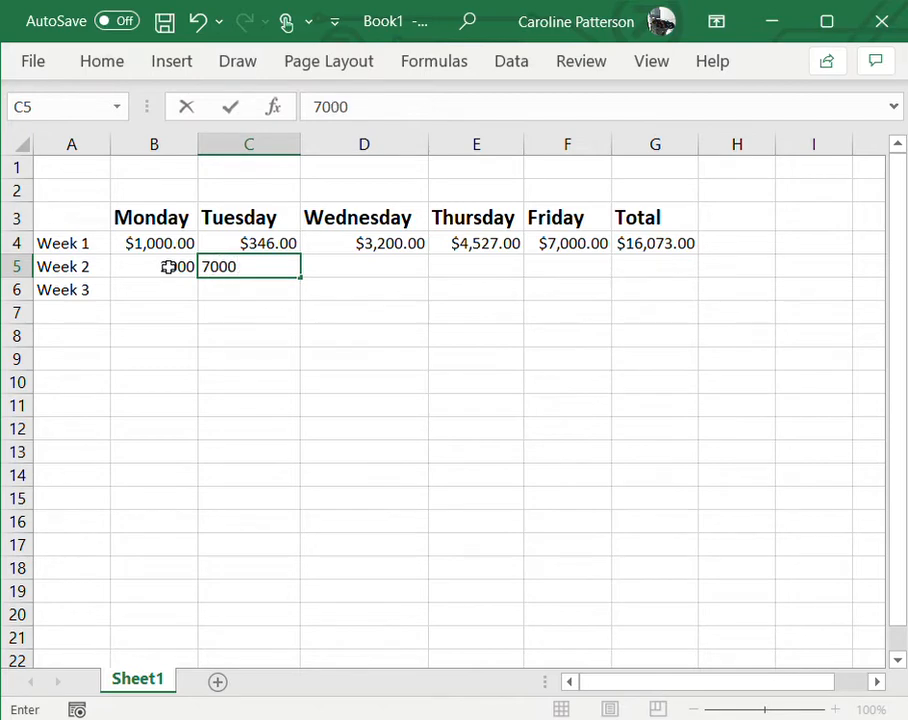
key("BackSpace")
key("Tab")
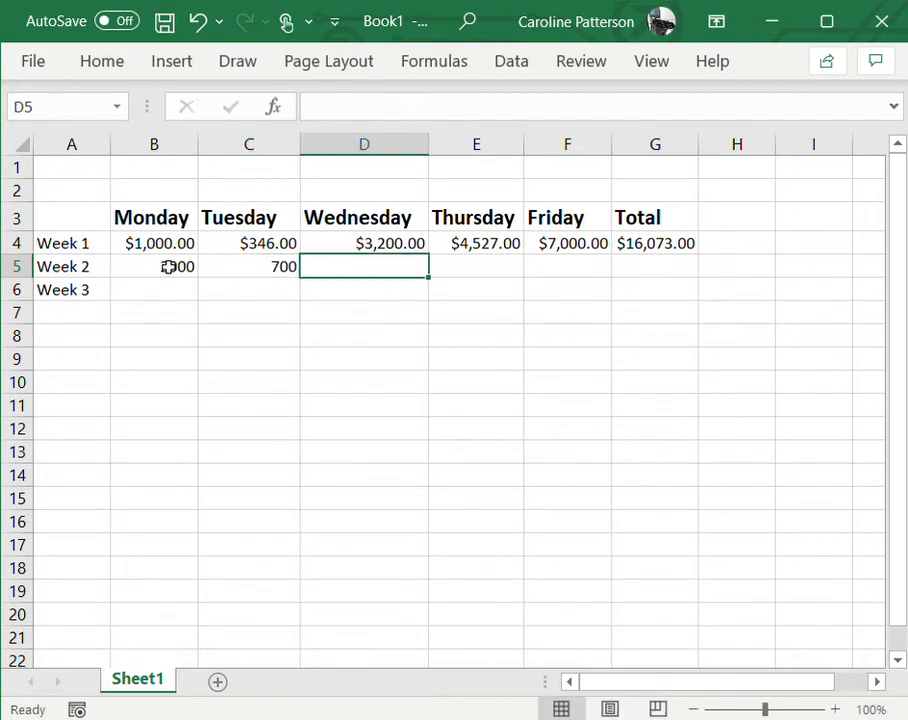
type("5643")
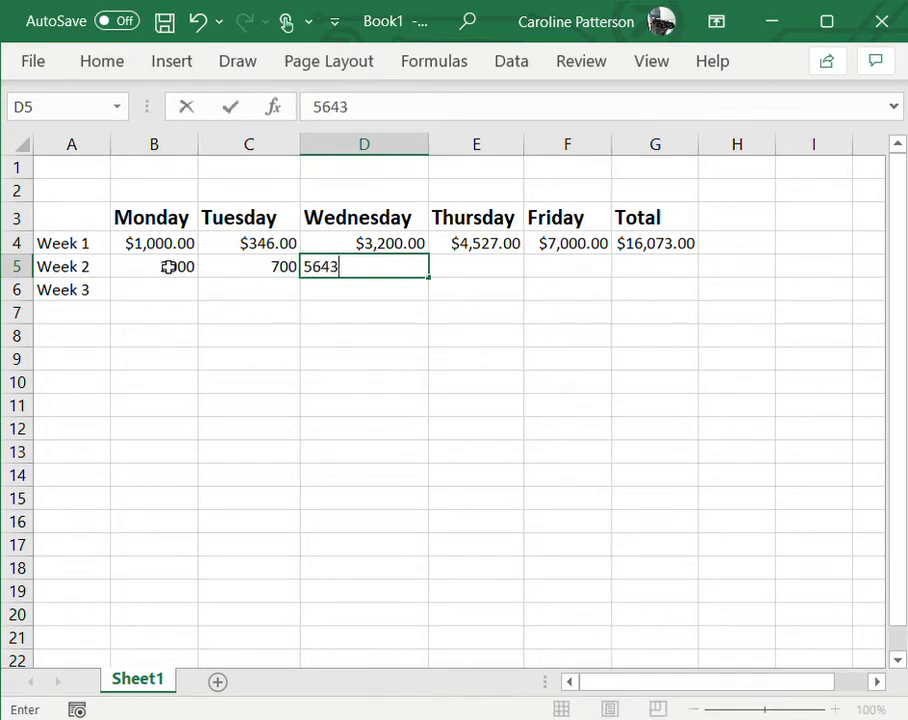
key("Tab")
type("80976")
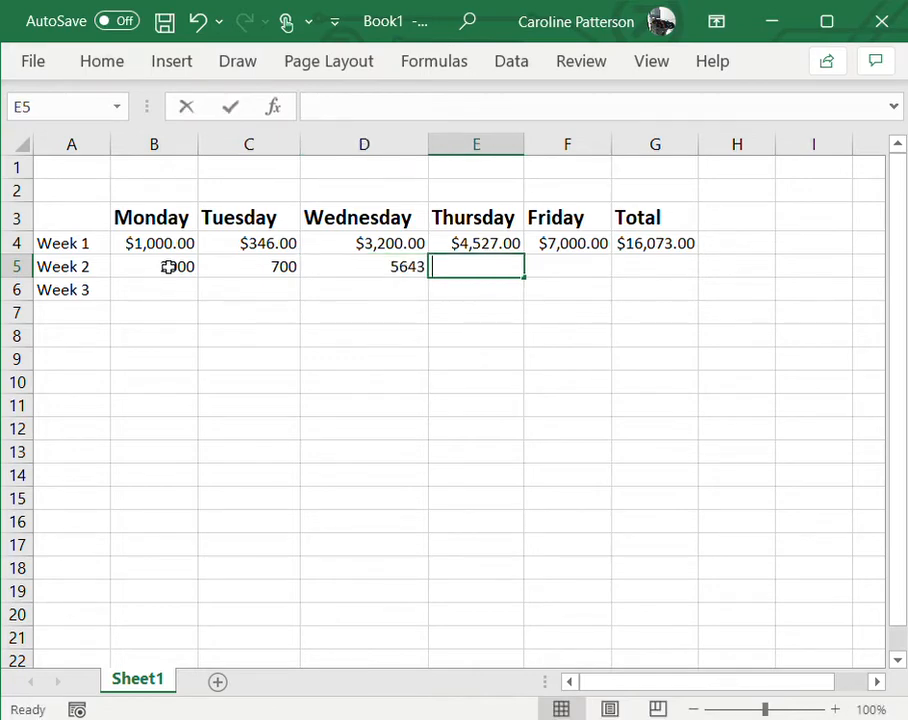
key("Tab")
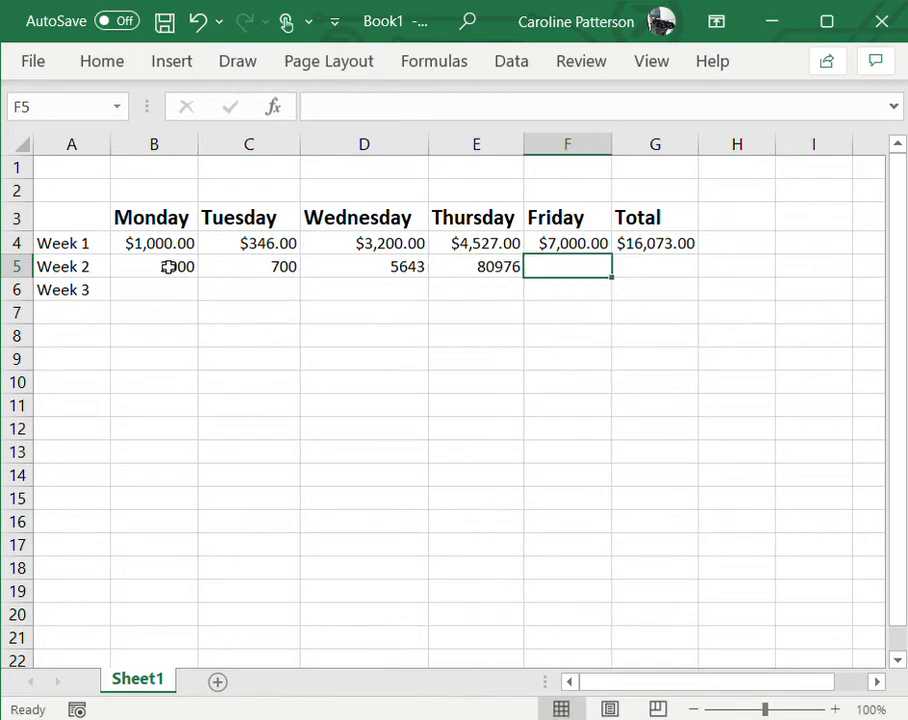
type("1")
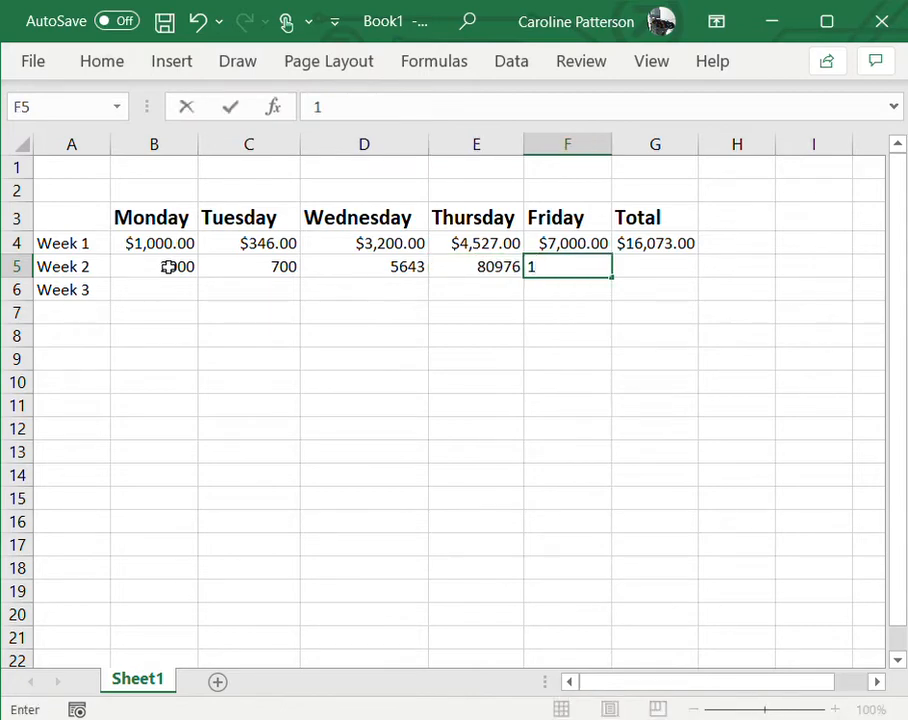
type("0000")
key("Tab")
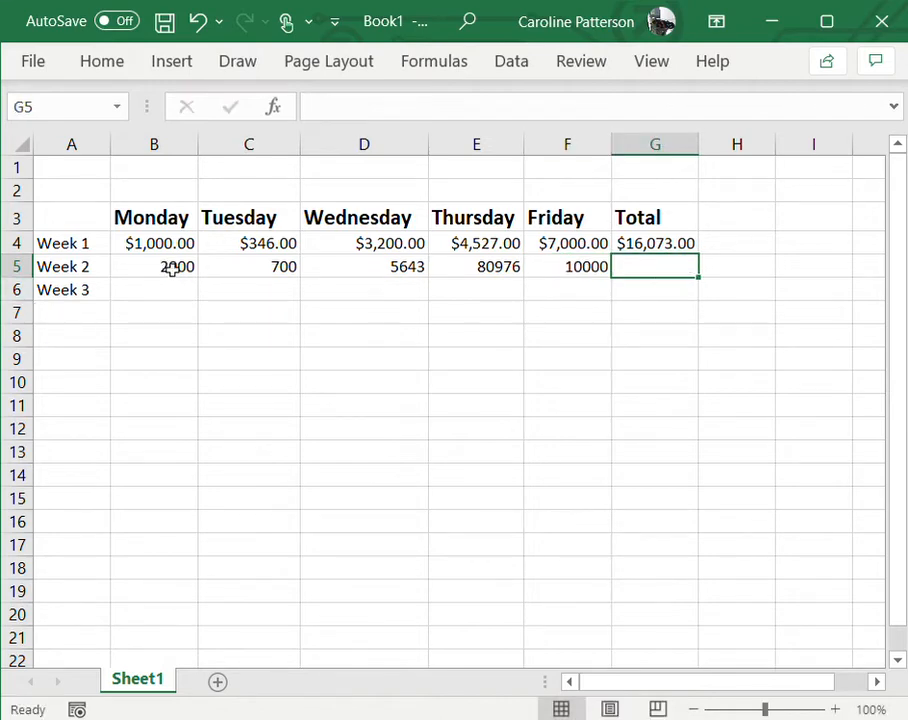
Step: Format the Week 2 values in B5 to F5 as dollar currency with two decimal places
left_click_drag(168, 266, 561, 270)
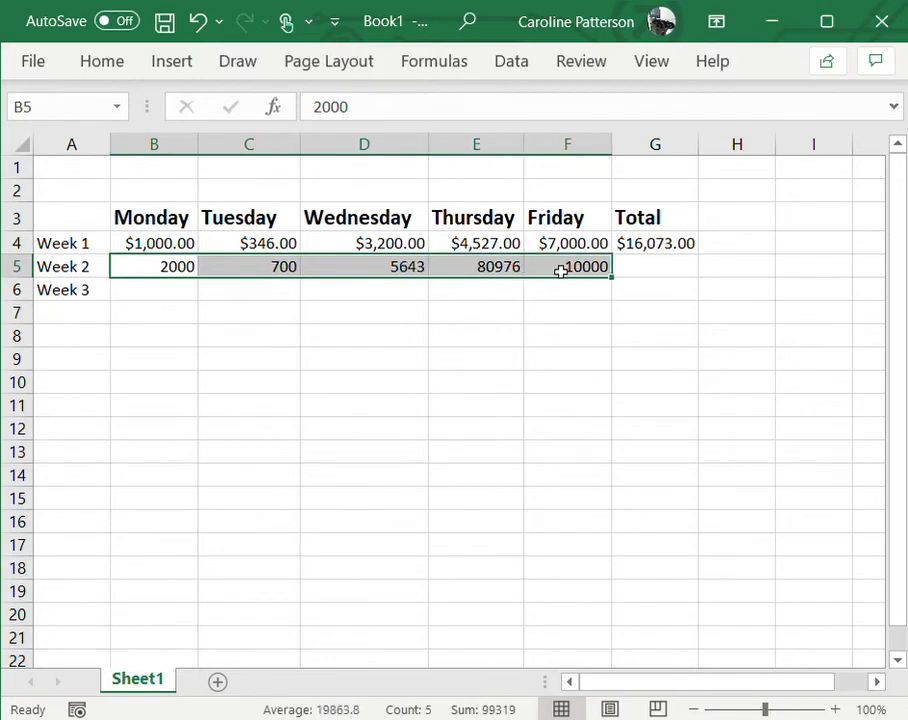
left_click(102, 60)
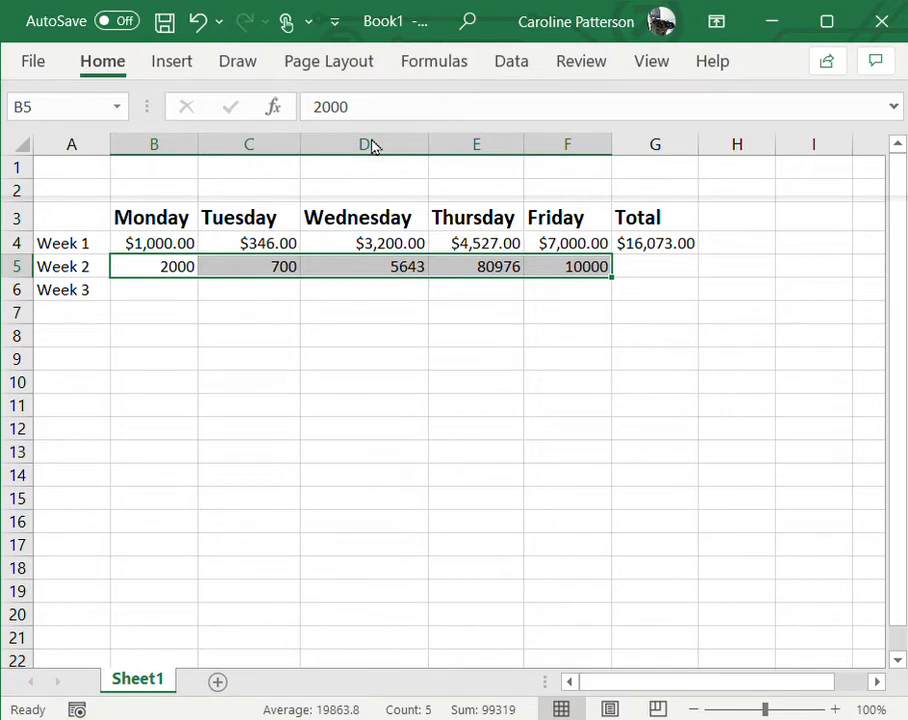
left_click(111, 73)
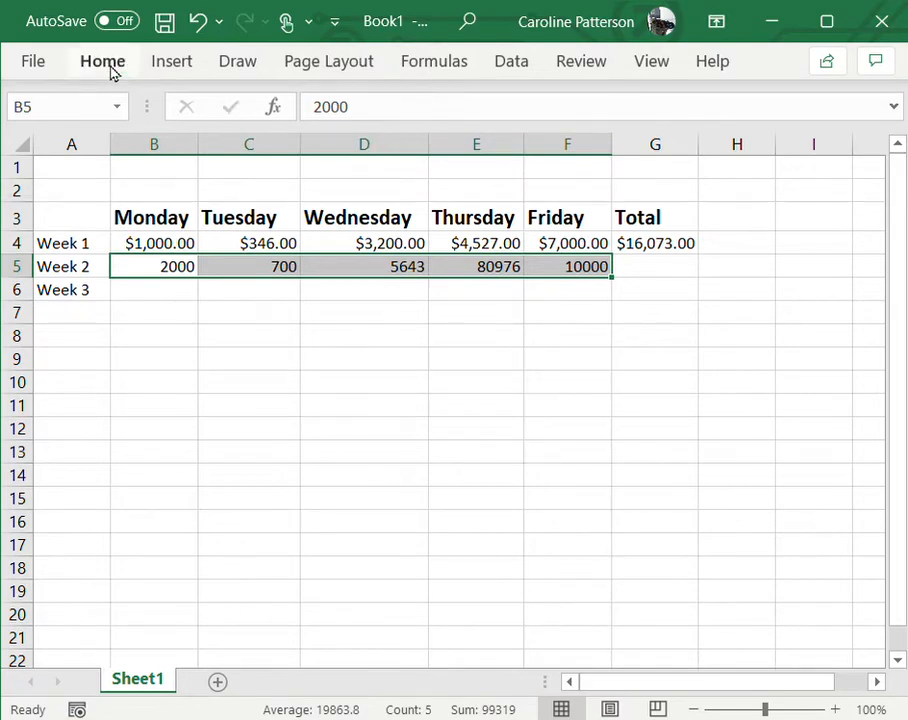
left_click(110, 66)
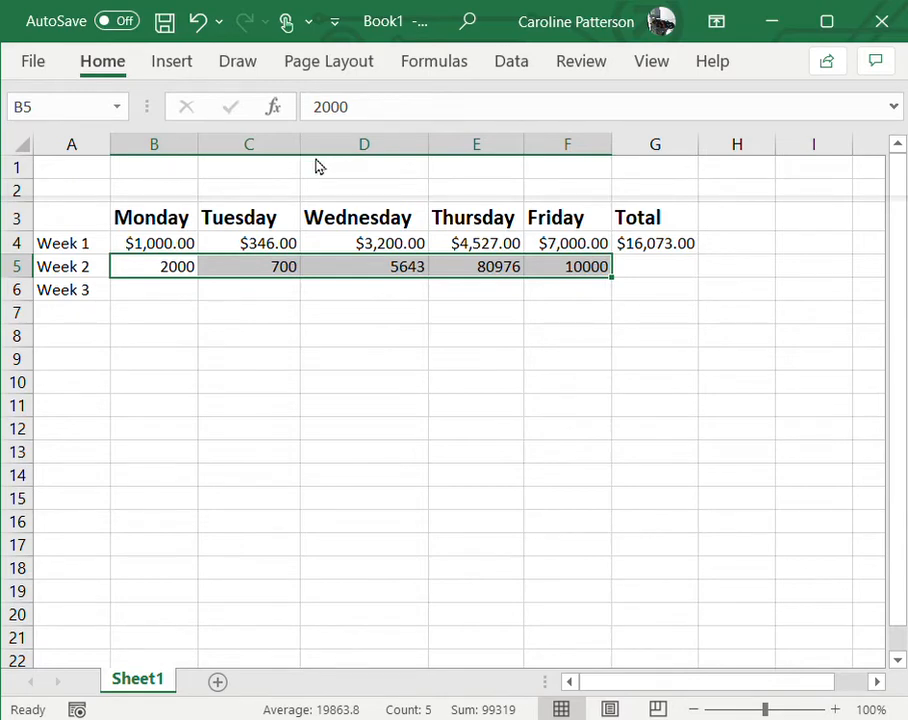
left_click(294, 257)
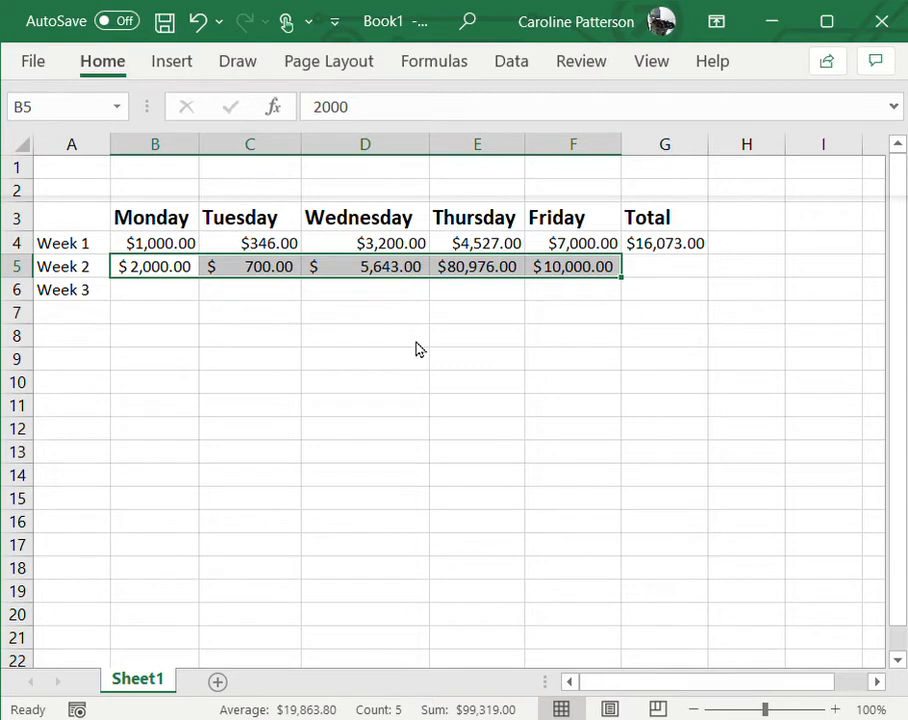
key("ctrl+shift+4")
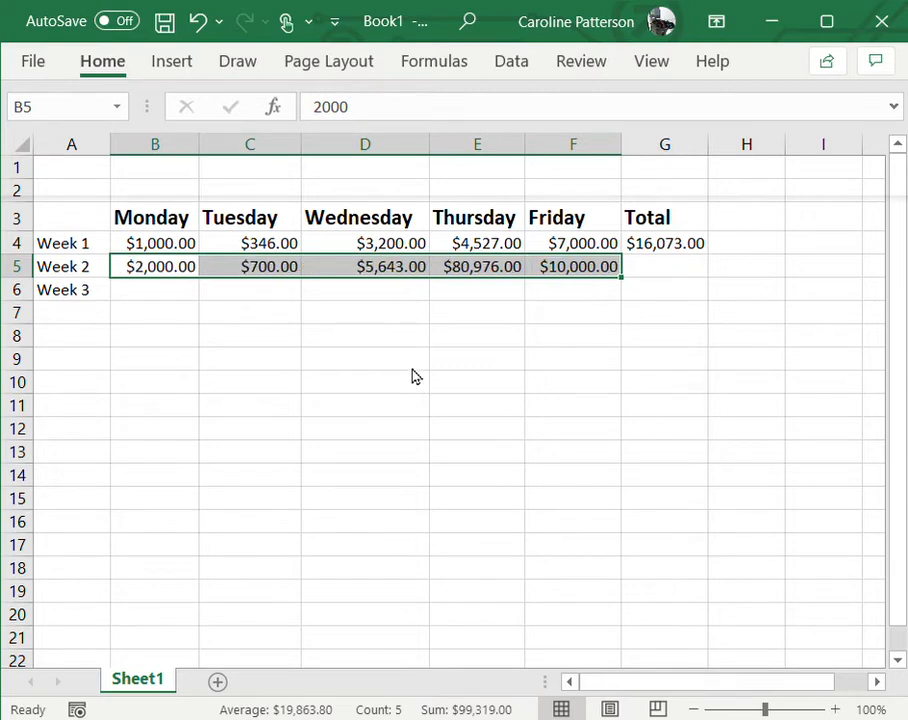
Step: Total the Week 2 values in cell G5 with a SUM formula over the range B5:F5
left_click(665, 273)
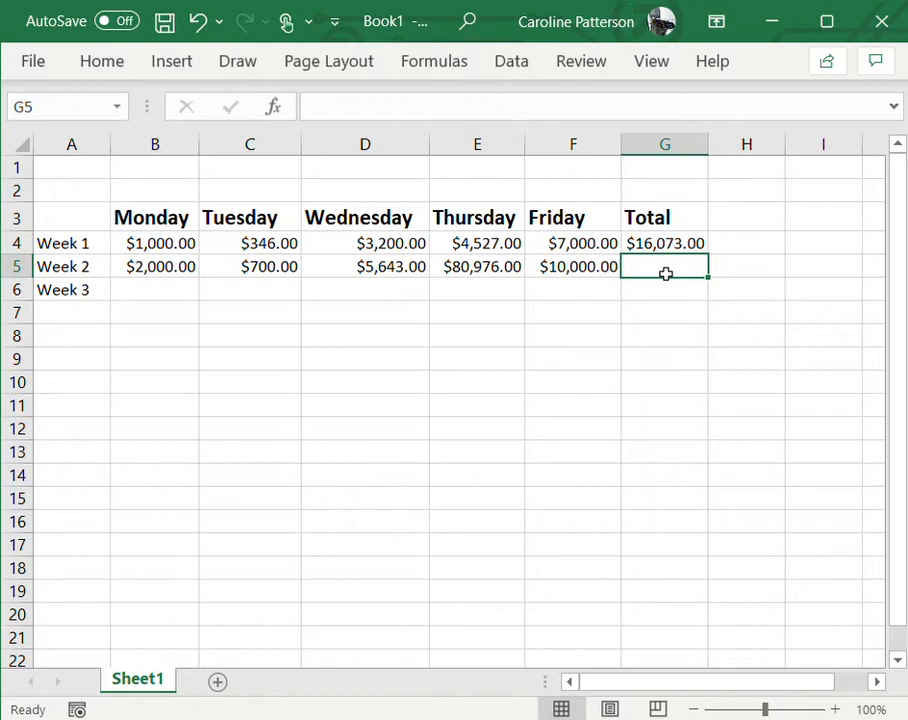
type("=")
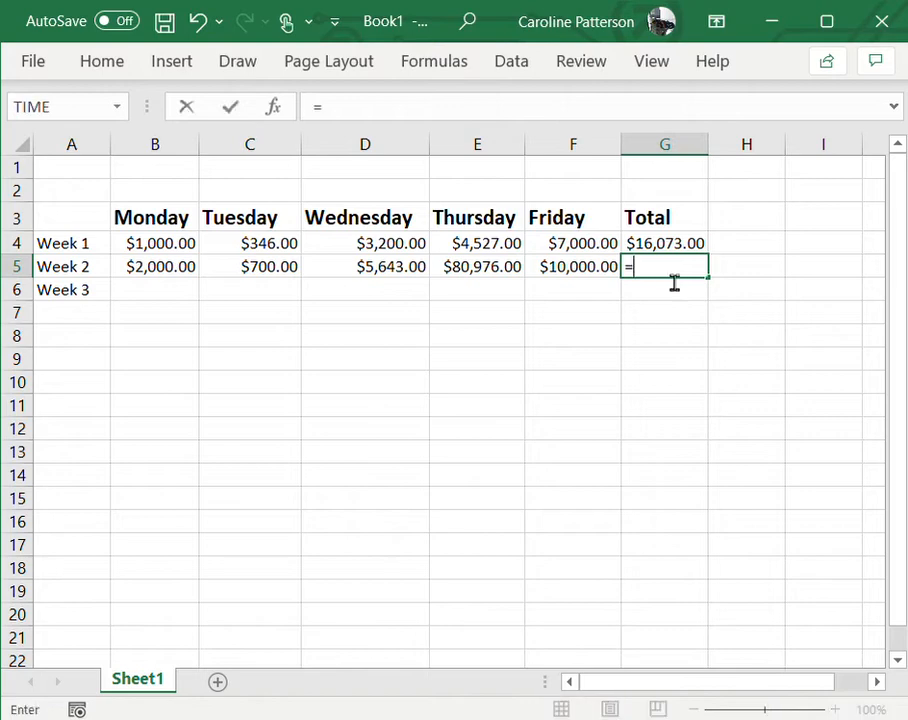
type("SUM(")
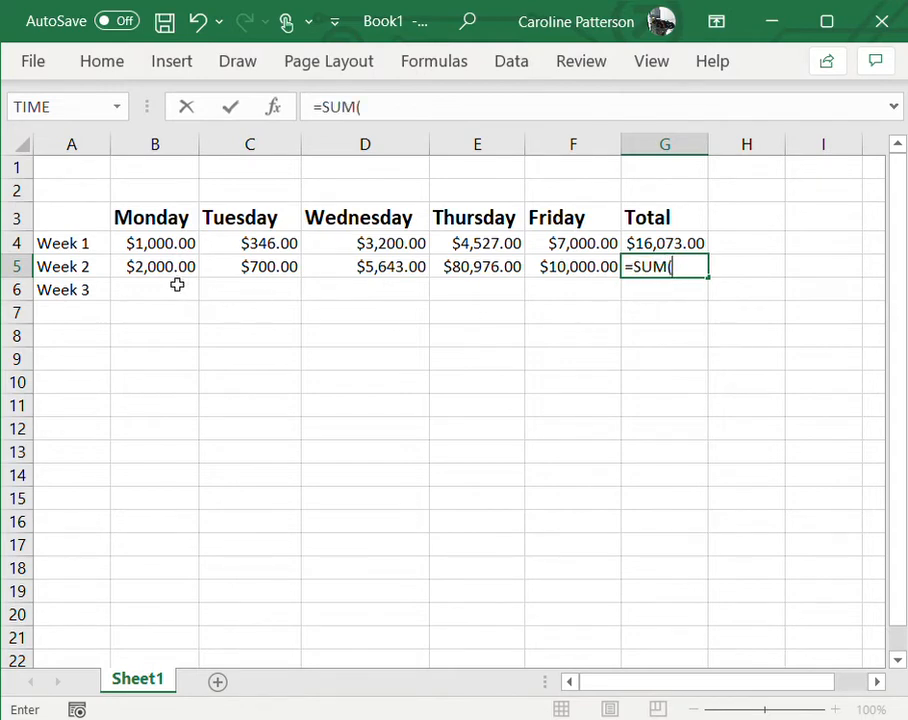
left_click_drag(138, 270, 582, 272)
key("Return")
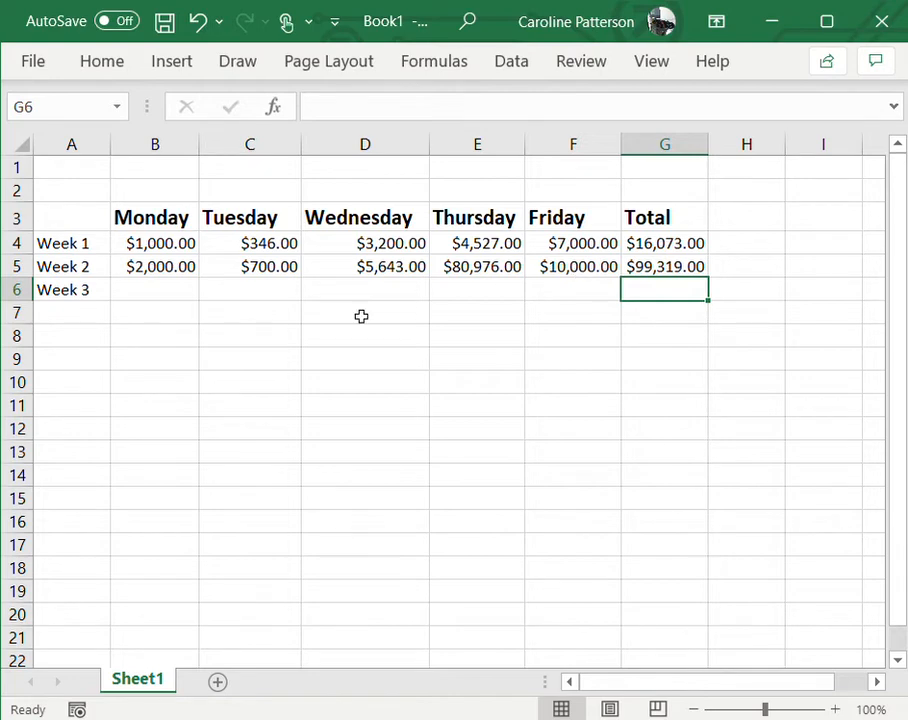
Step: Enter the Week 3 values 69004, 7760, 5689, 3231 and 8903 in cells B6 to F6
left_click(158, 297)
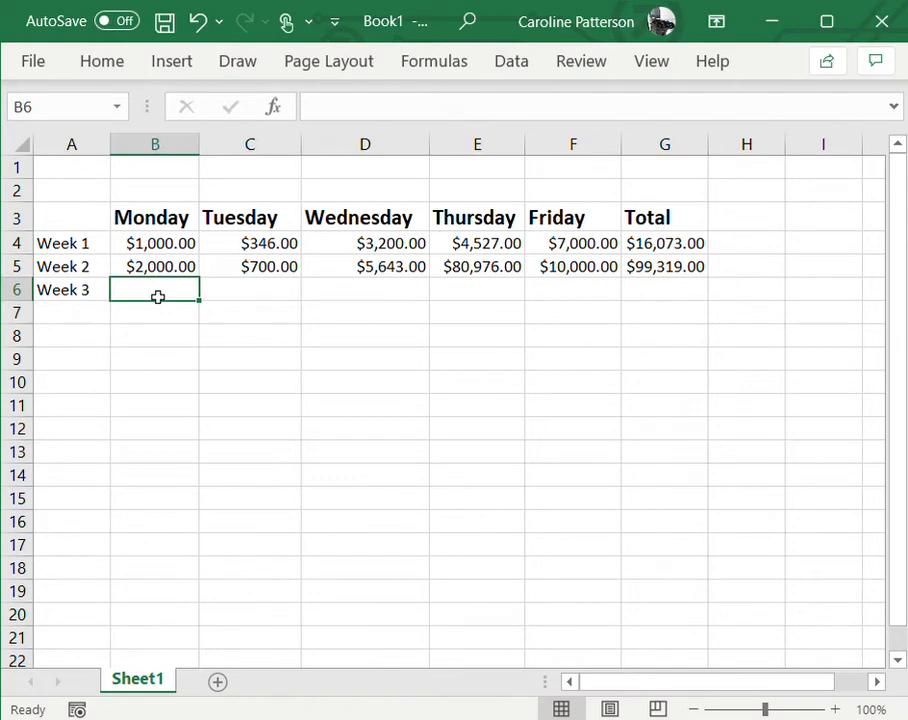
type("69004")
key("Tab")
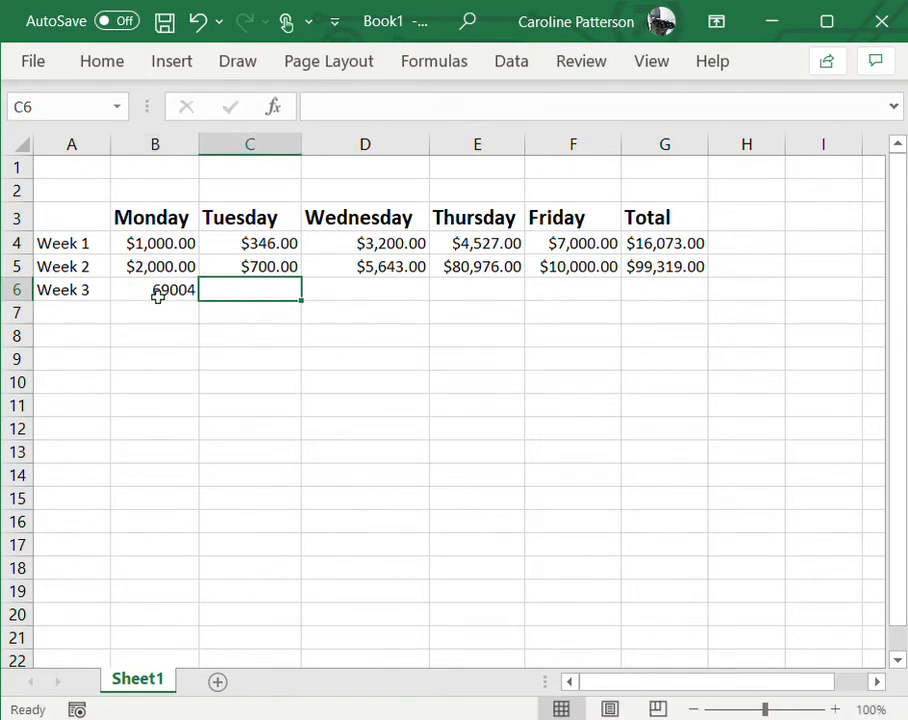
type("7760")
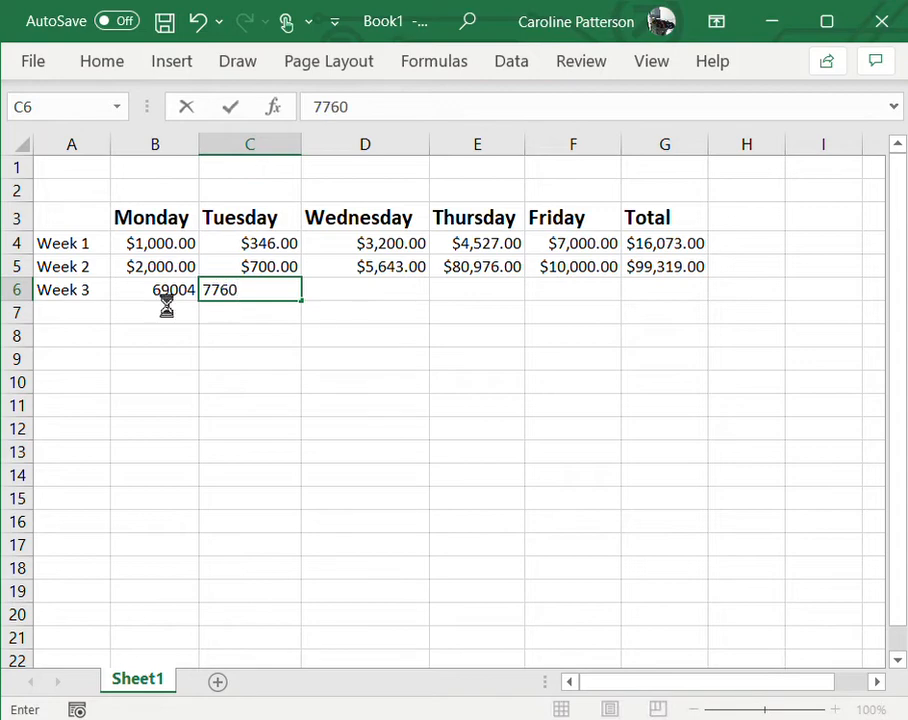
key("Tab")
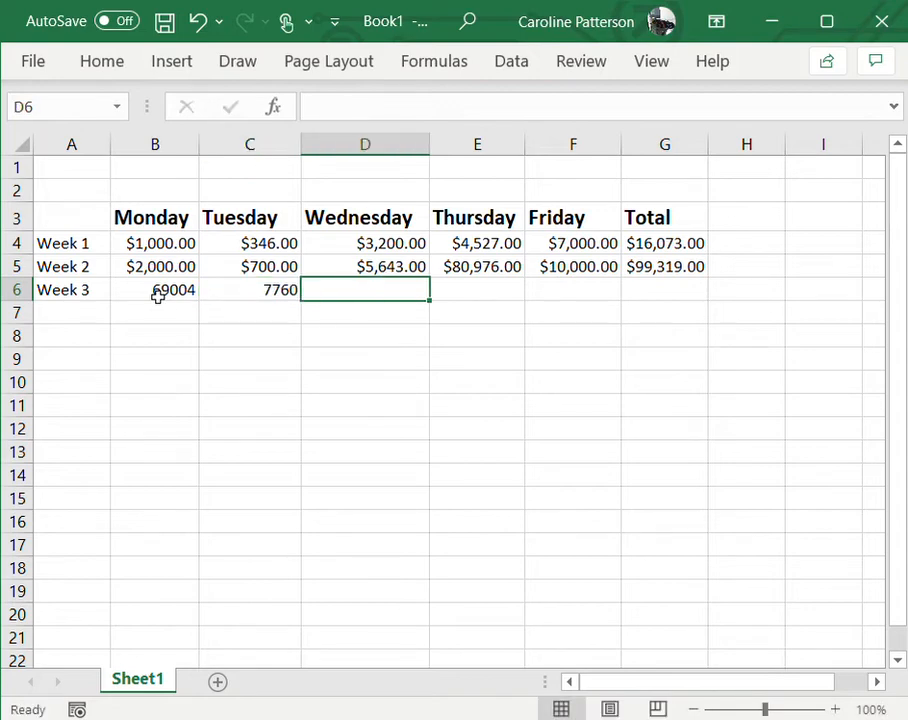
type("90")
key("BackSpace")
key("BackSpace")
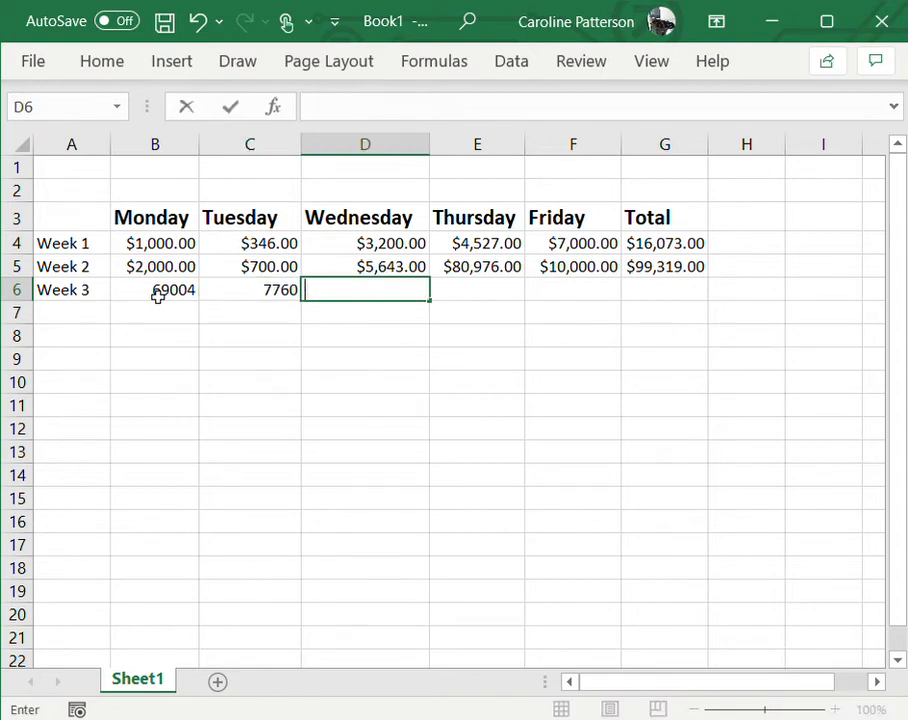
type("5689")
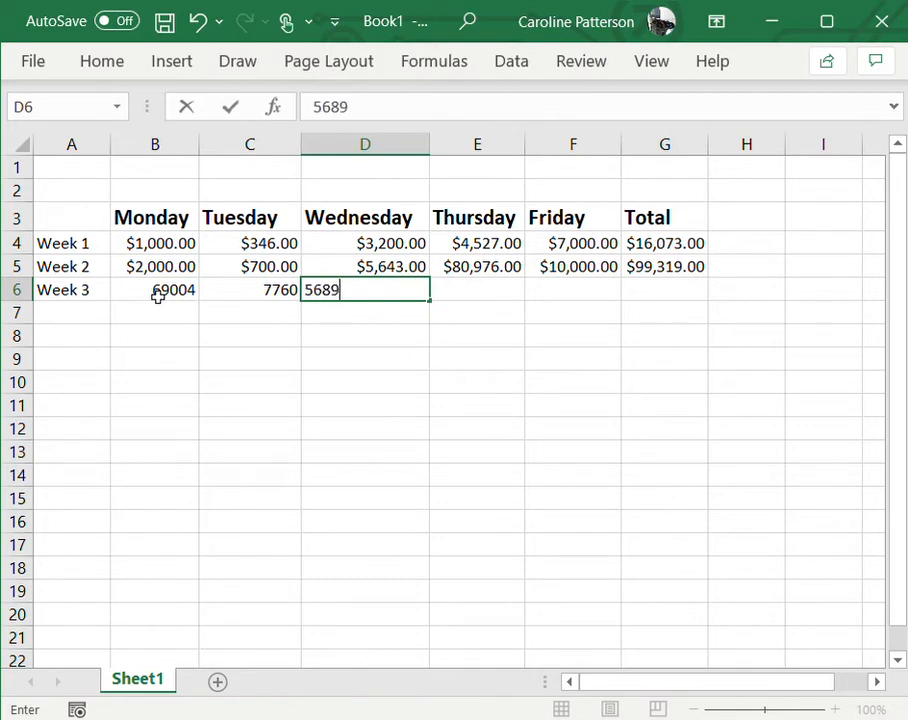
key("Tab")
type("3231")
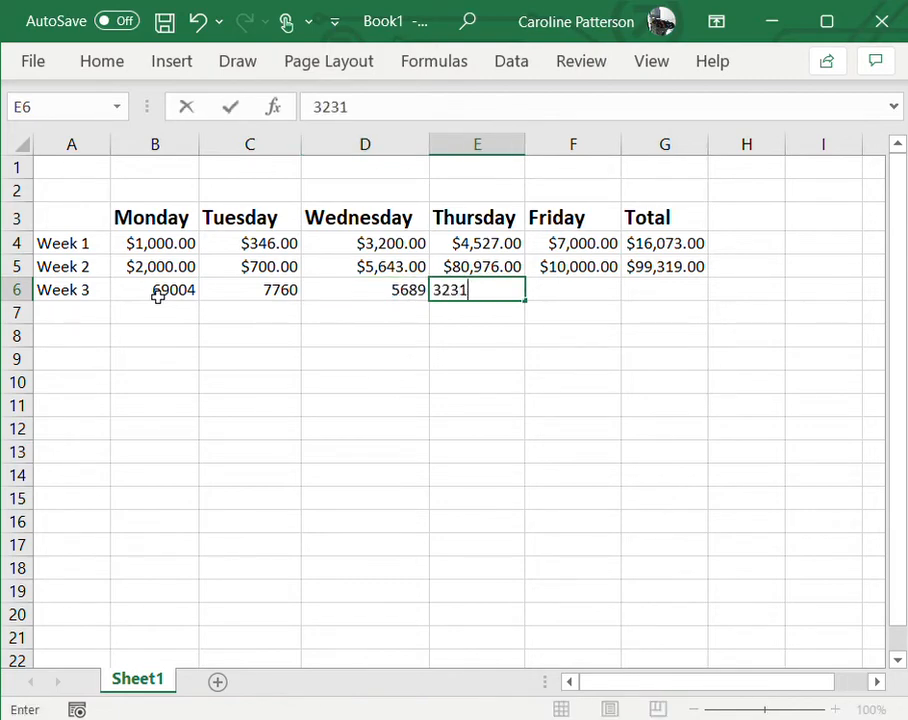
key("Tab")
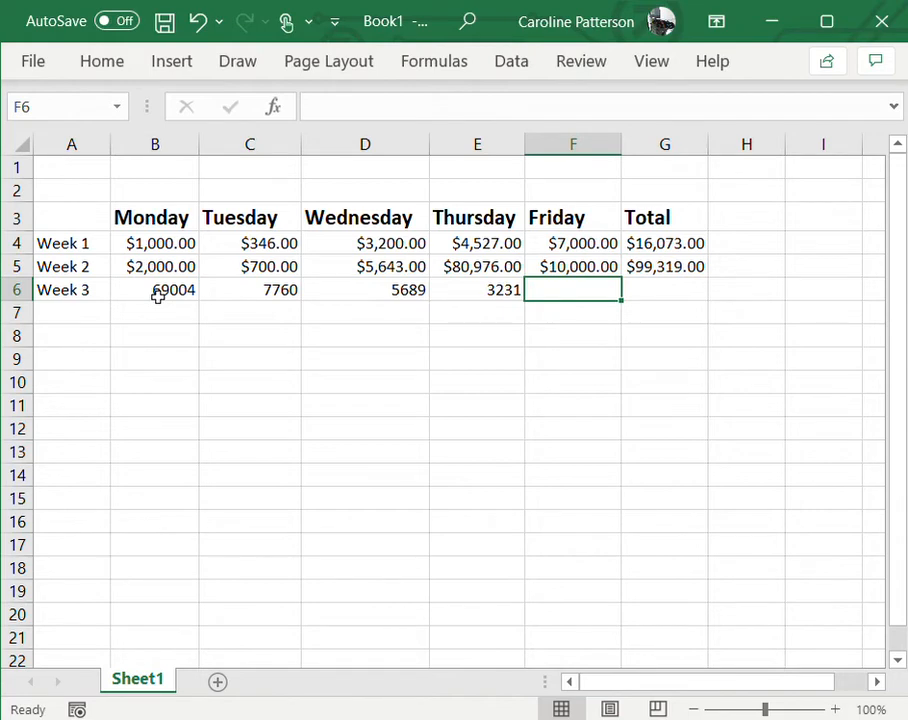
type("8903")
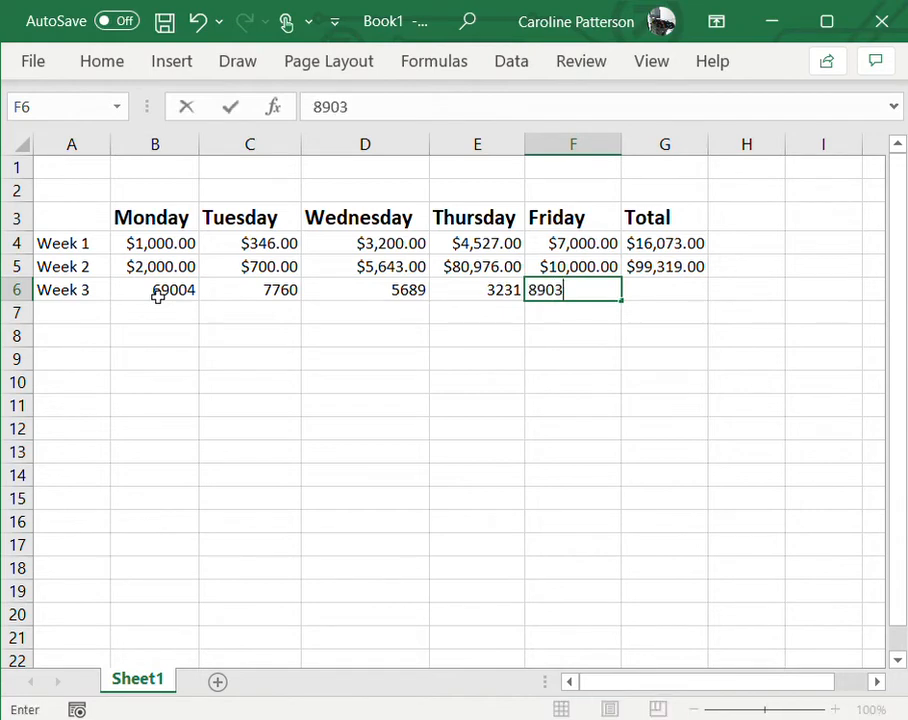
key("Tab")
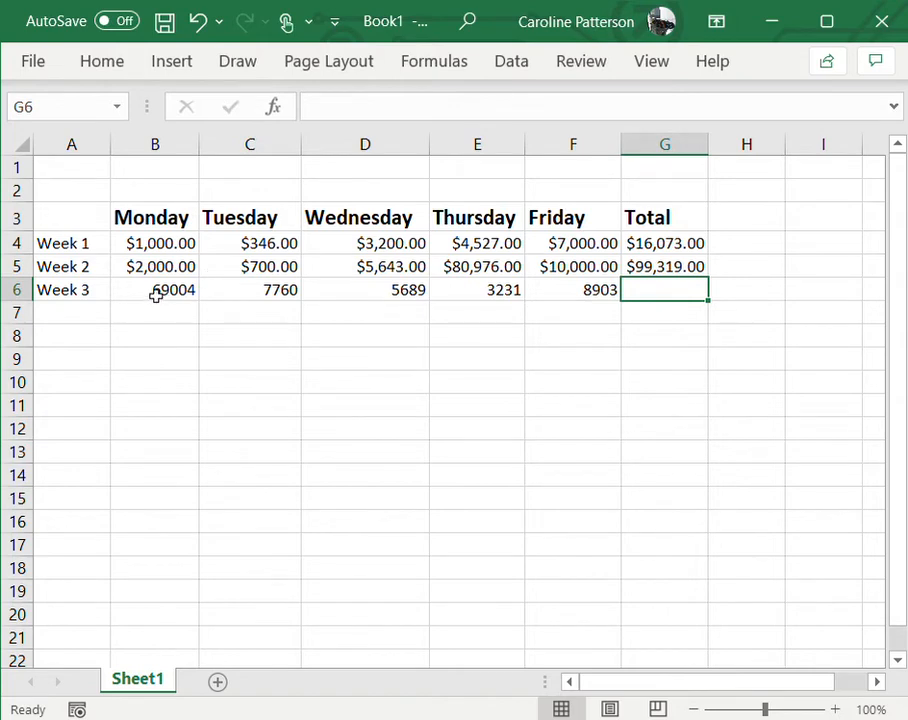
Step: Format the Week 3 values in B6 to F6 as dollar currency with two decimal places
left_click_drag(156, 296, 602, 290)
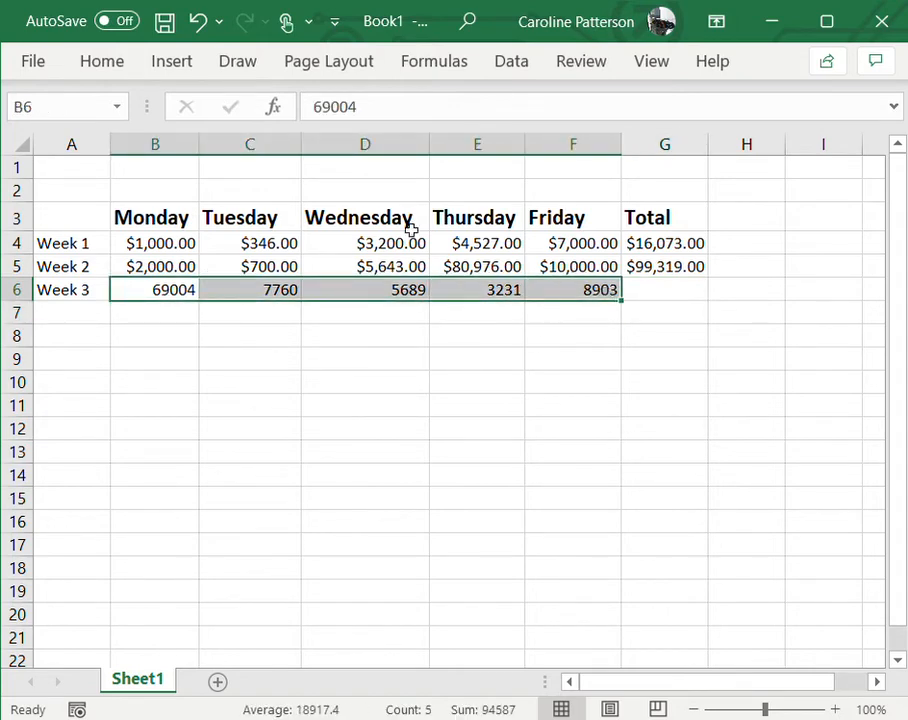
left_click(120, 66)
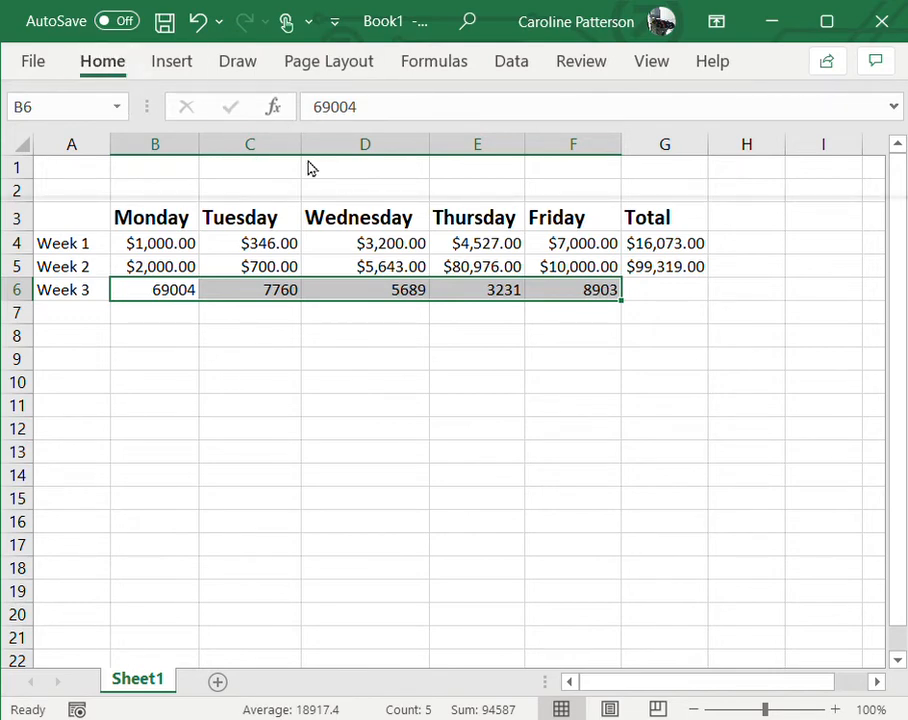
left_click(291, 258)
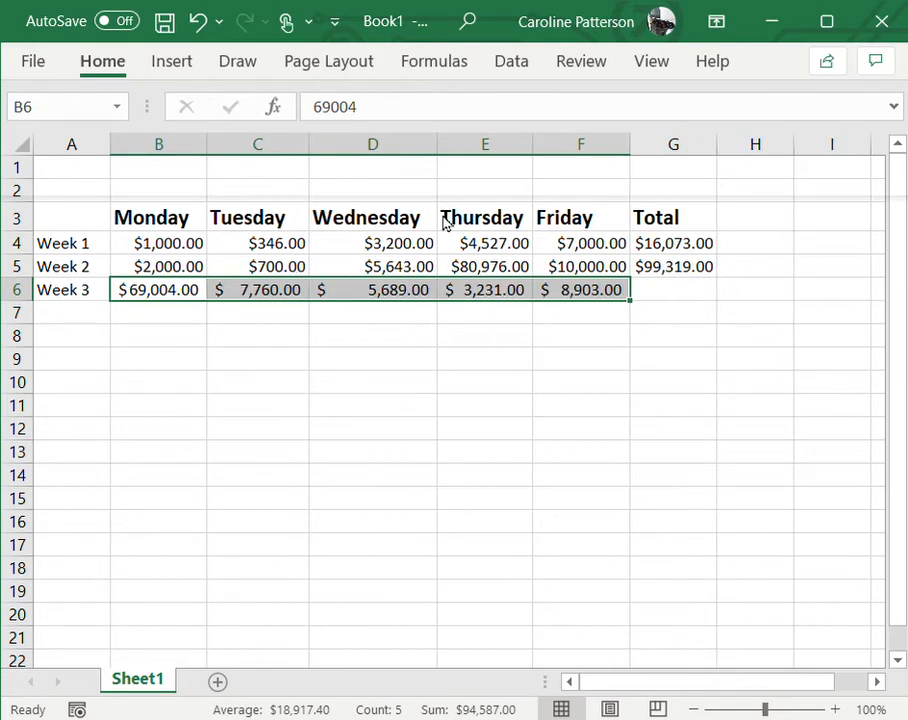
key("ctrl+shift+4")
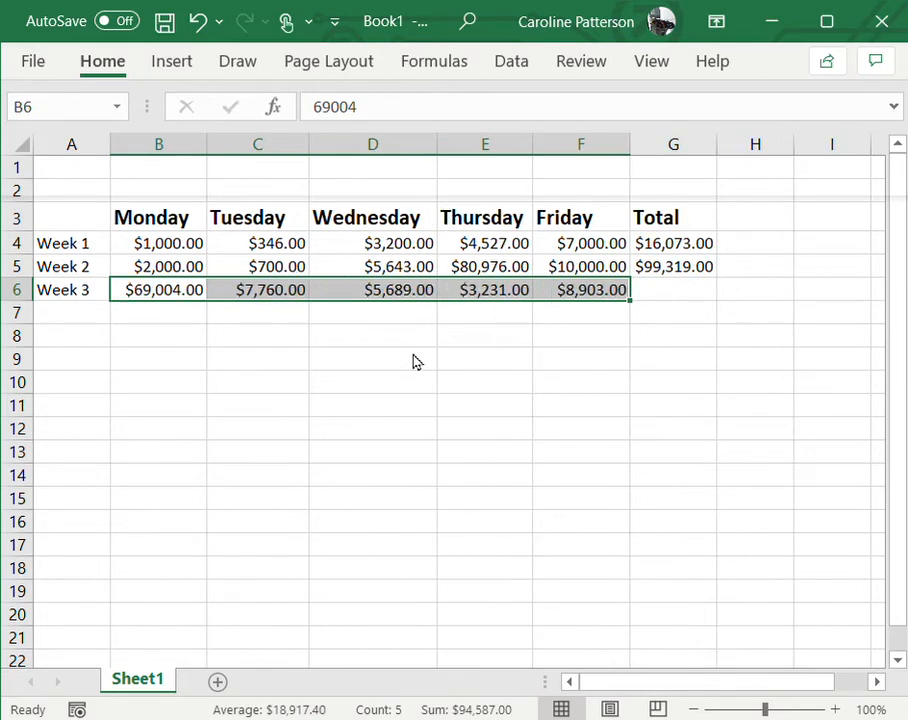
Step: Copy the Week 2 total formula from cell G5 down to G6 for Week 3
left_click(675, 265)
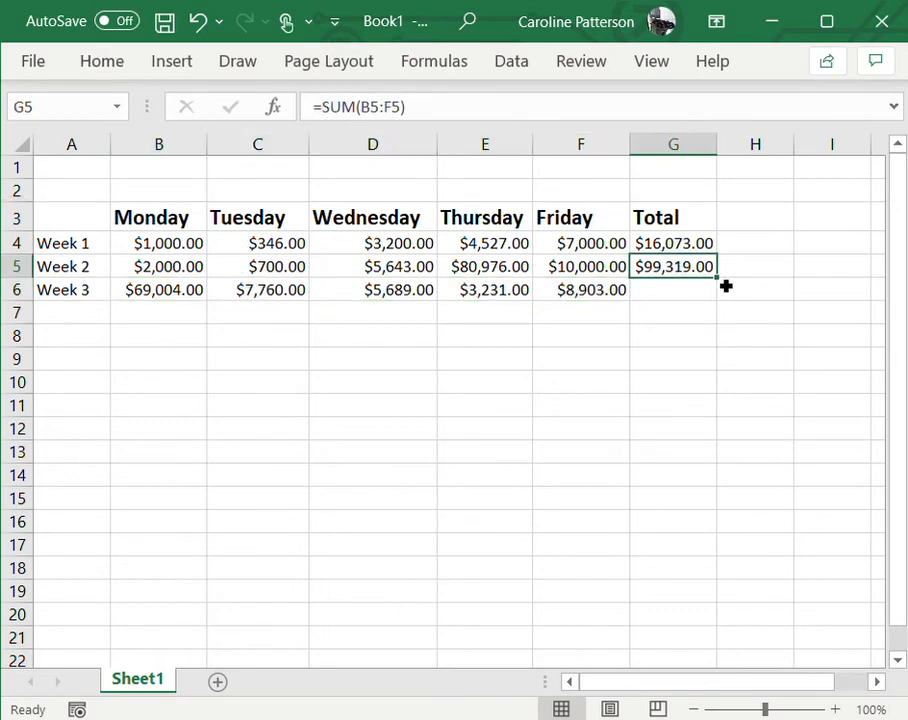
left_click_drag(724, 285, 722, 300)
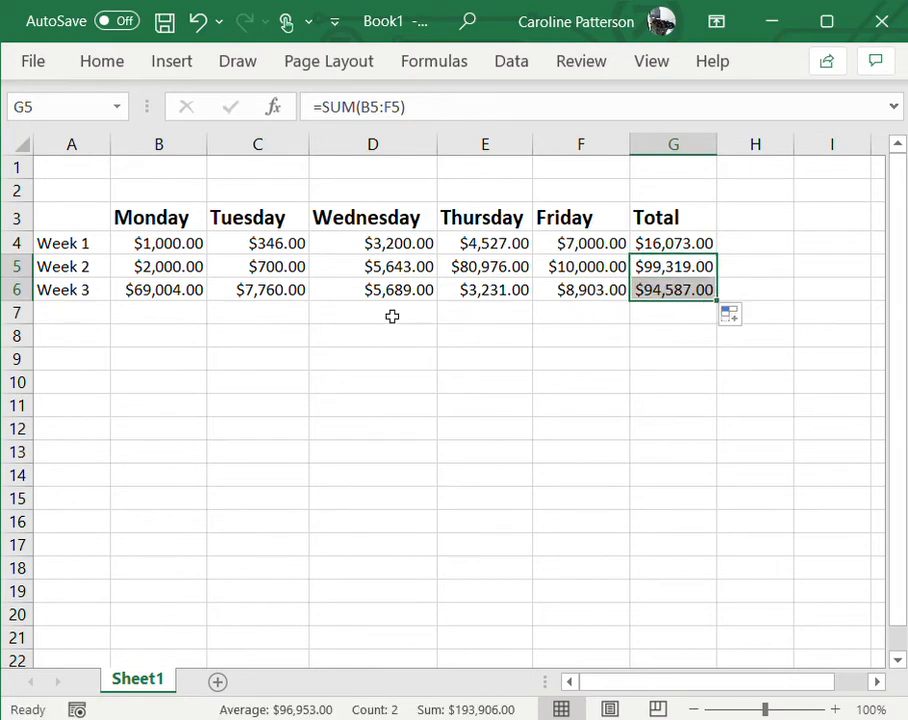
Step: Label cell A7 Total and sum the Monday column in B7 with a SUM formula over B4:B6
left_click(72, 321)
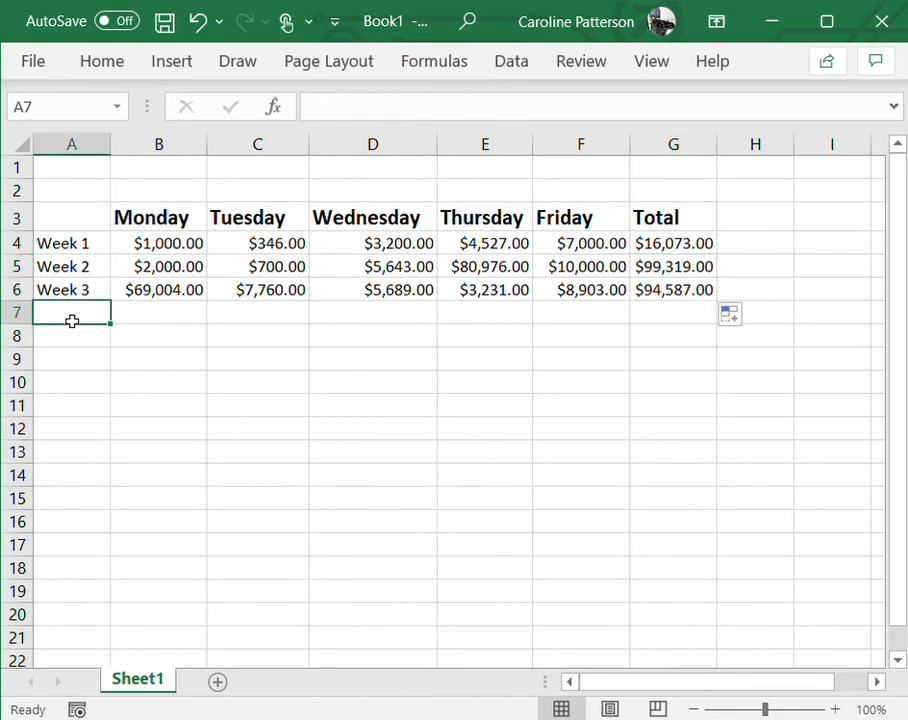
type("Total")
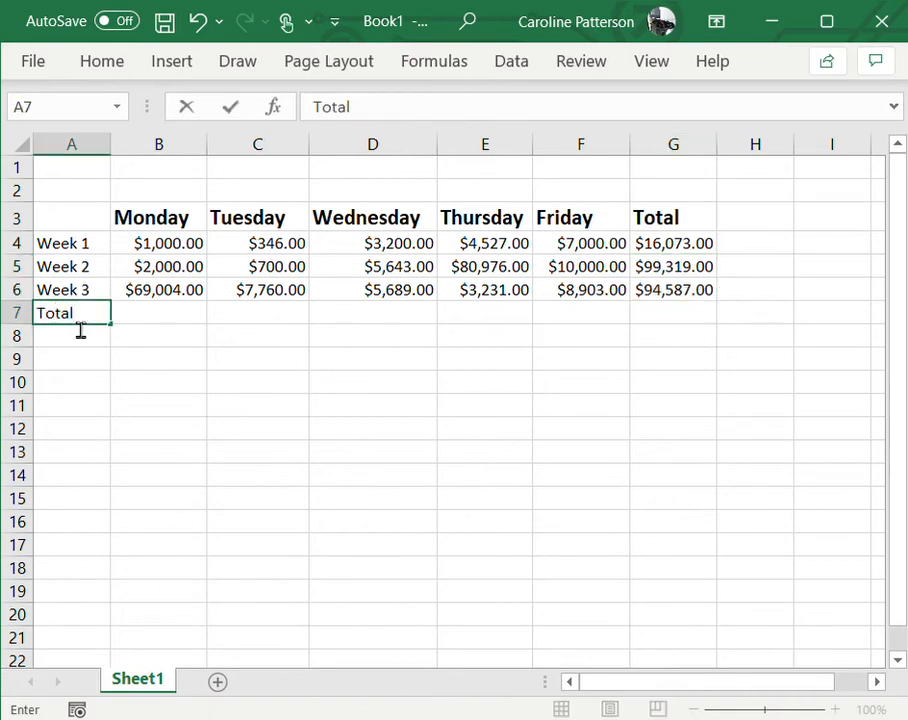
key("Tab")
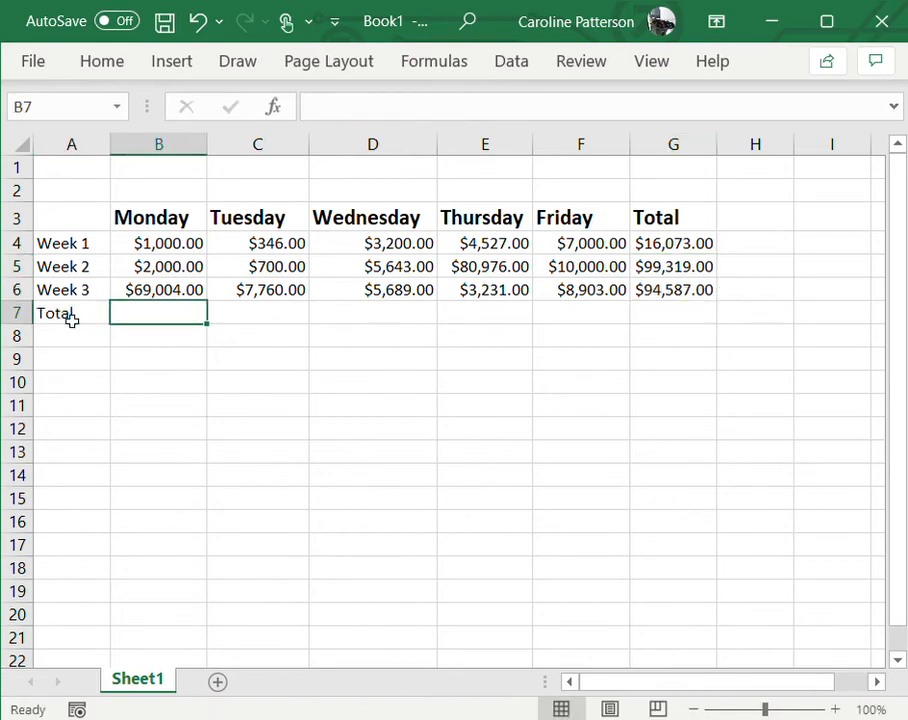
type("=s")
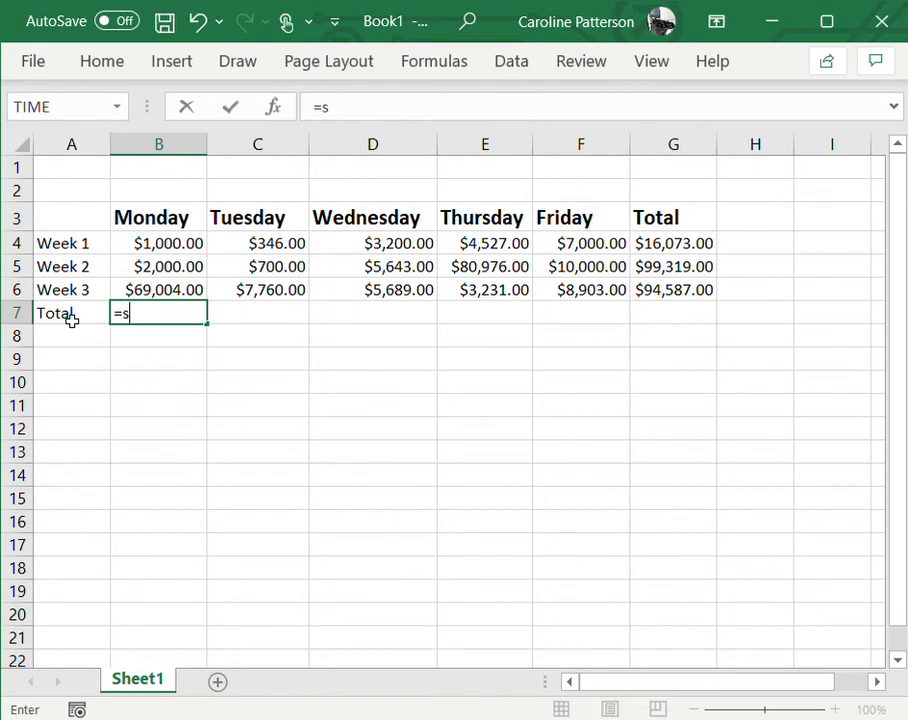
type("um(")
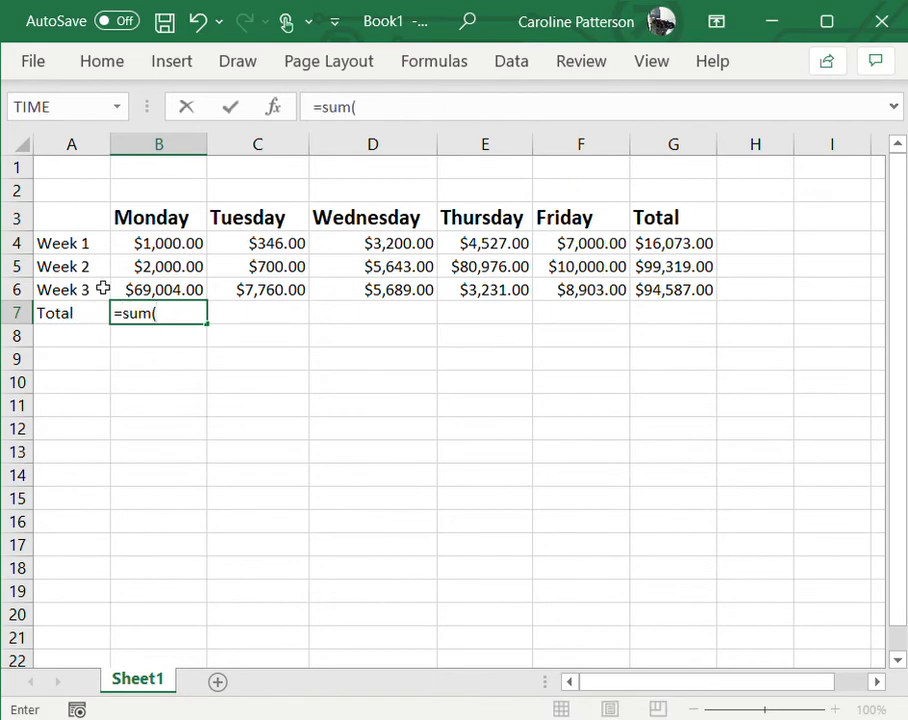
left_click(151, 243)
left_click_drag(151, 243, 150, 289)
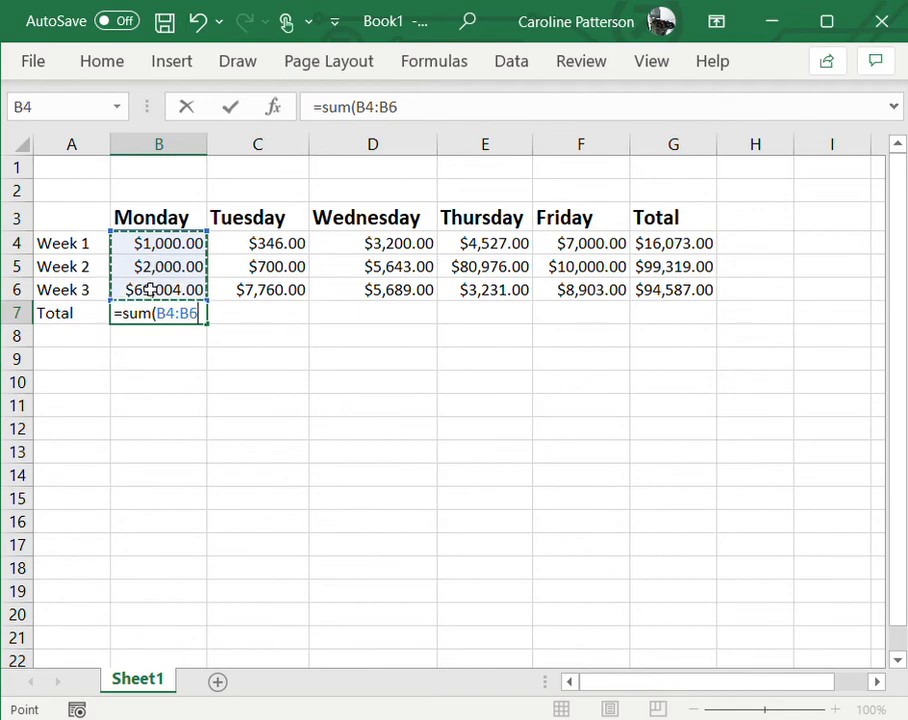
key("Return")
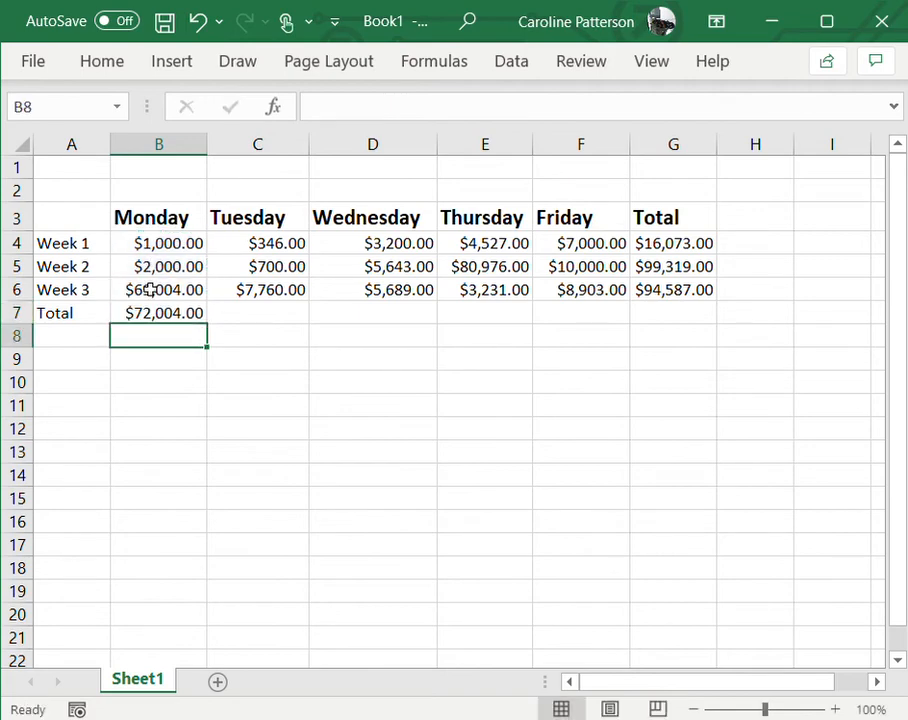
Step: Fill the Monday total formula from B7 across to G7 and auto-fit the width of column G
left_click(271, 318)
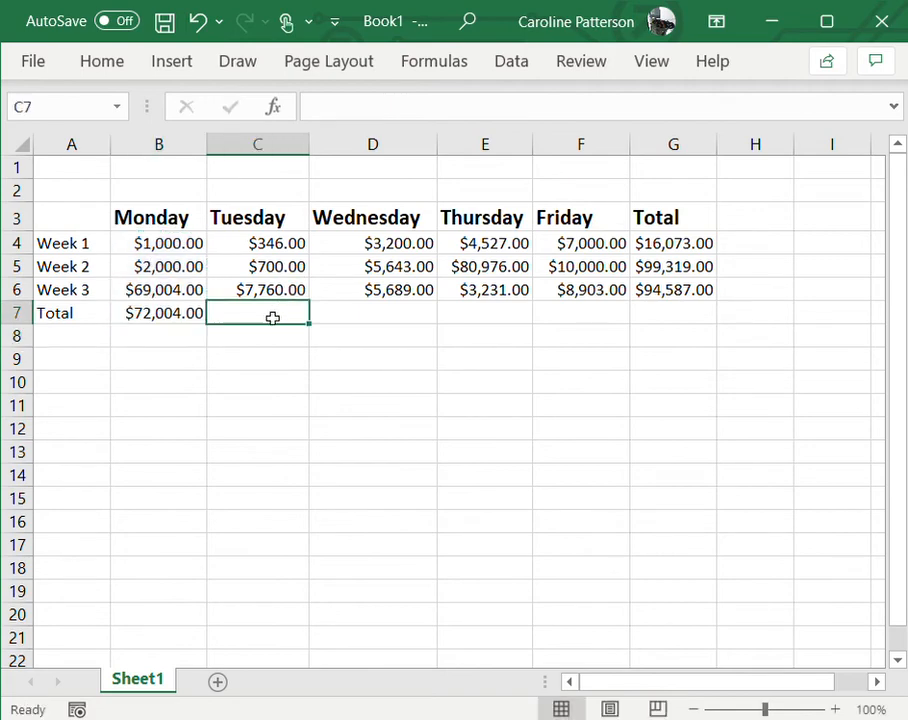
left_click(176, 320)
left_click_drag(210, 332, 651, 313)
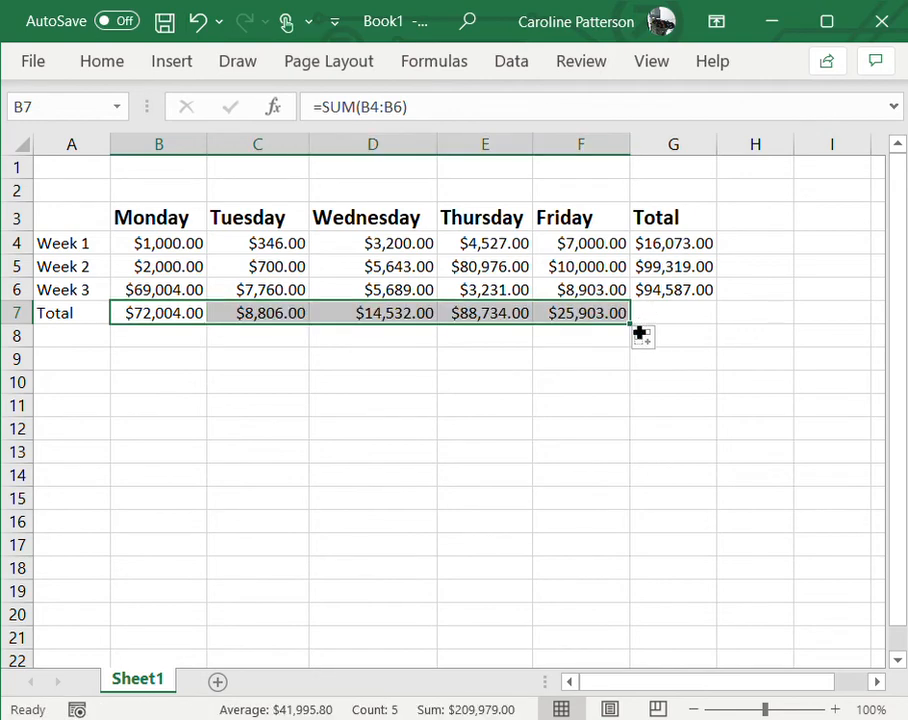
left_click_drag(640, 333, 691, 326)
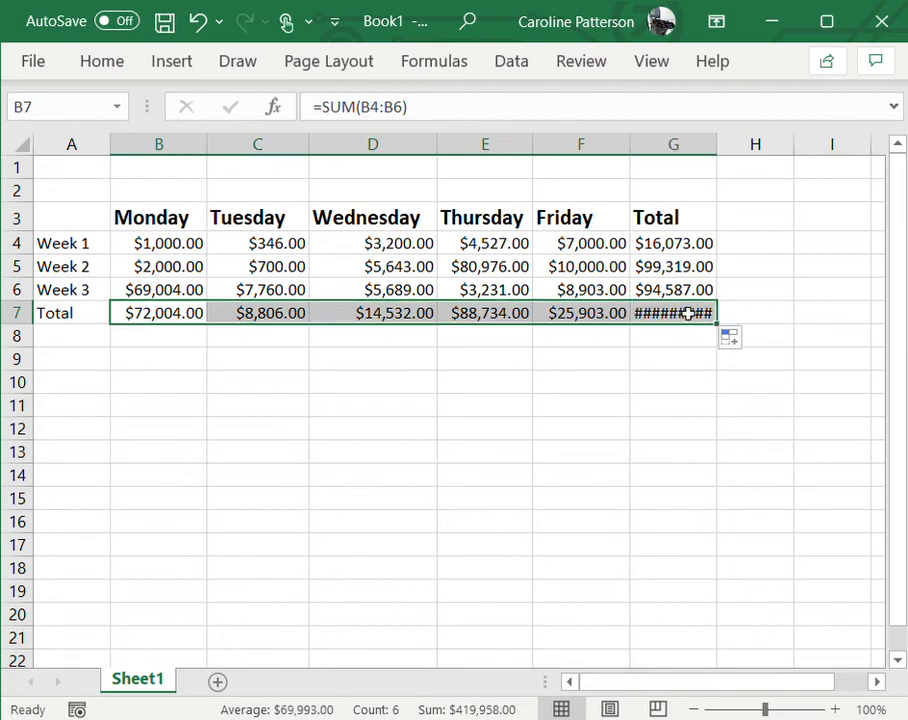
double_click(726, 148)
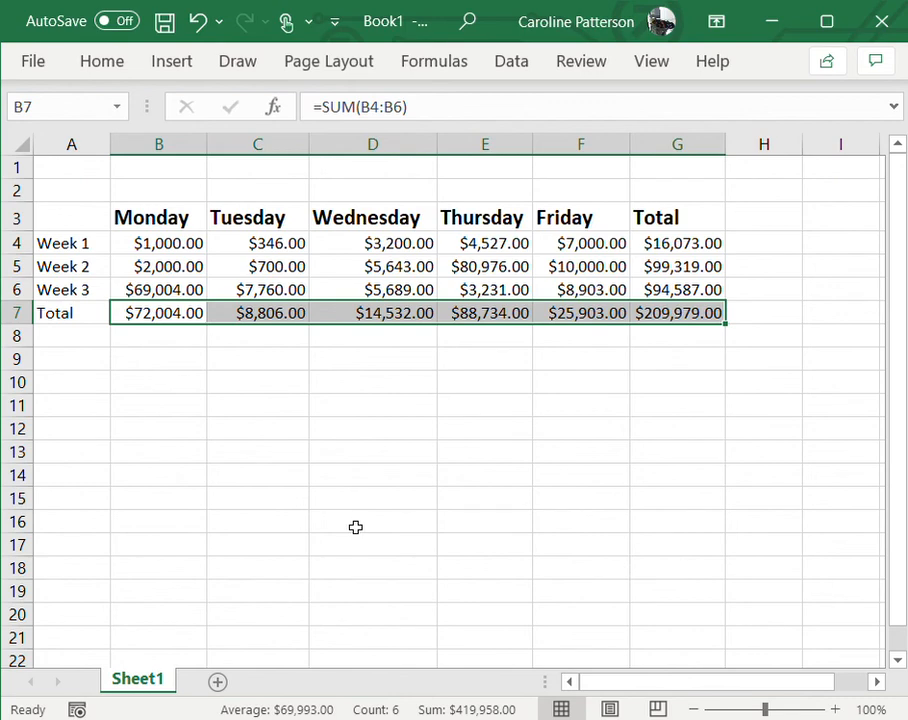
Step: Begin saving the workbook under a new name on This PC, opening the Personal folder within Documents
left_click(35, 64)
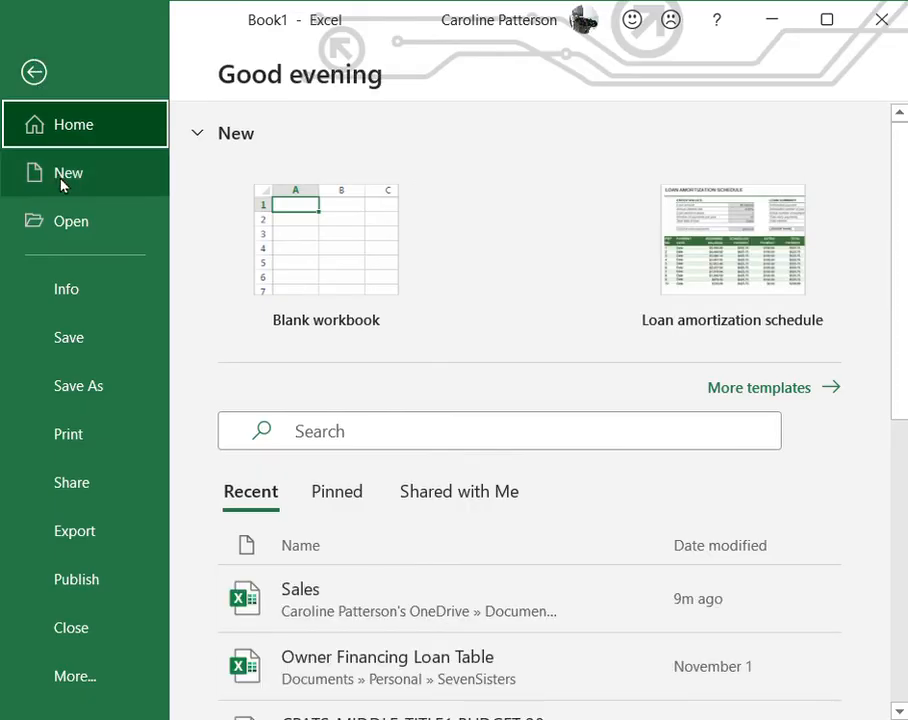
left_click(120, 391)
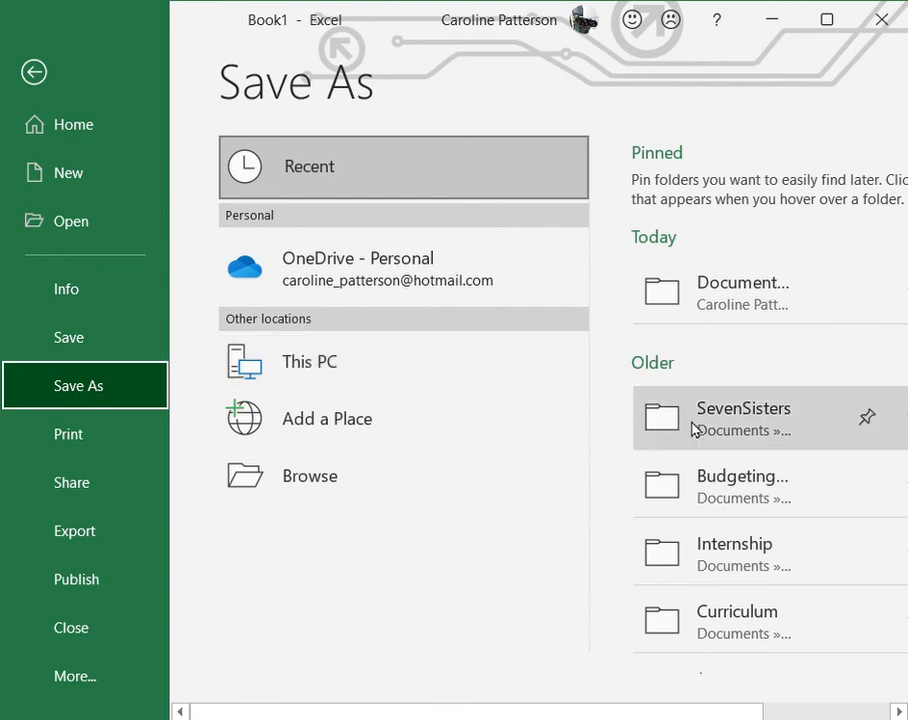
left_click(417, 374)
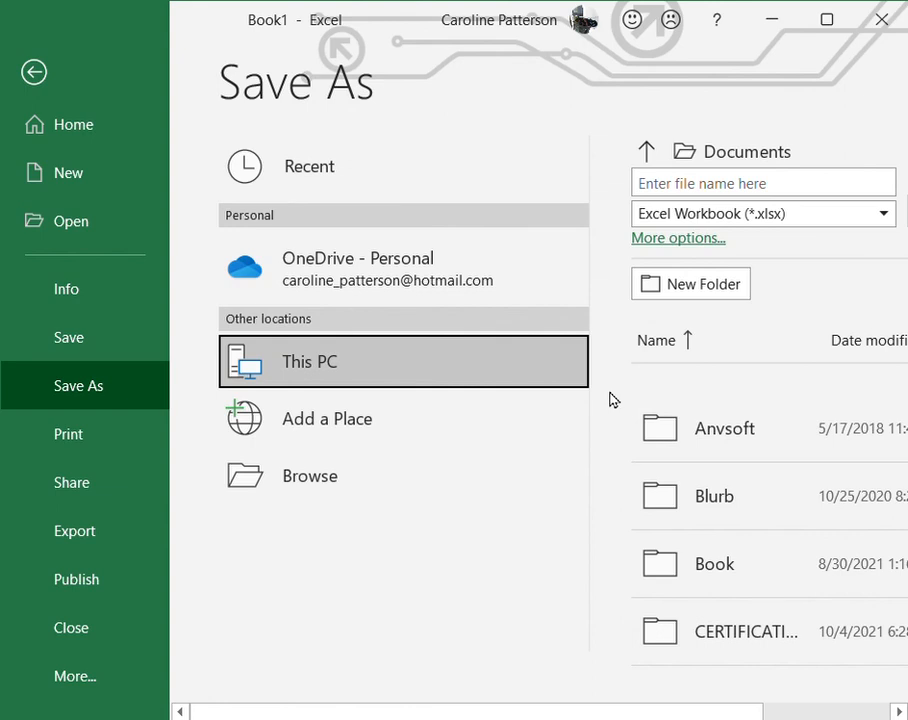
scroll(697, 549, "down", 10)
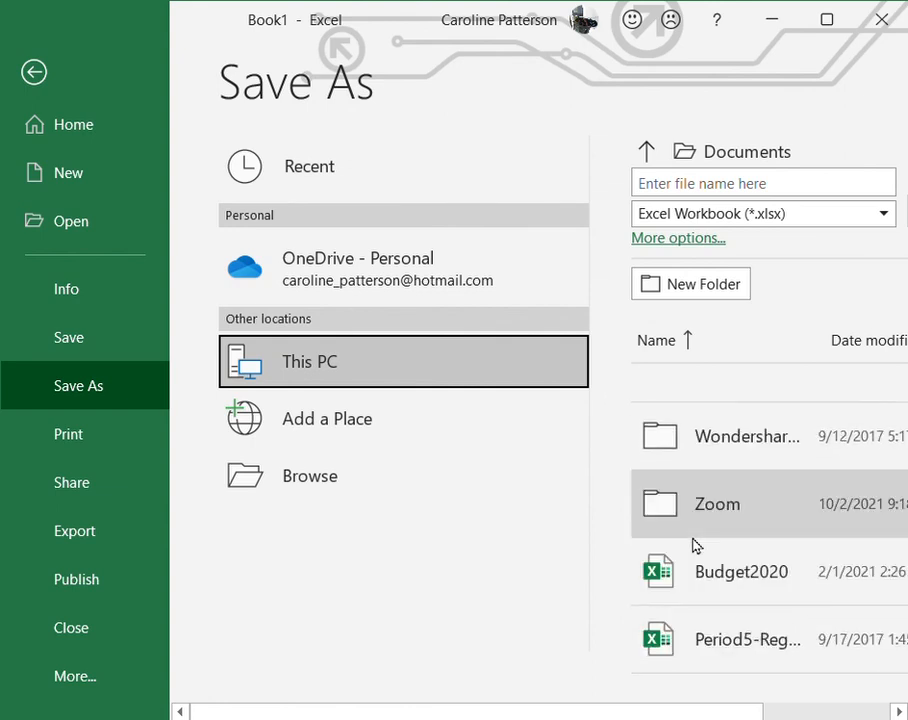
scroll(697, 545, "up", 10)
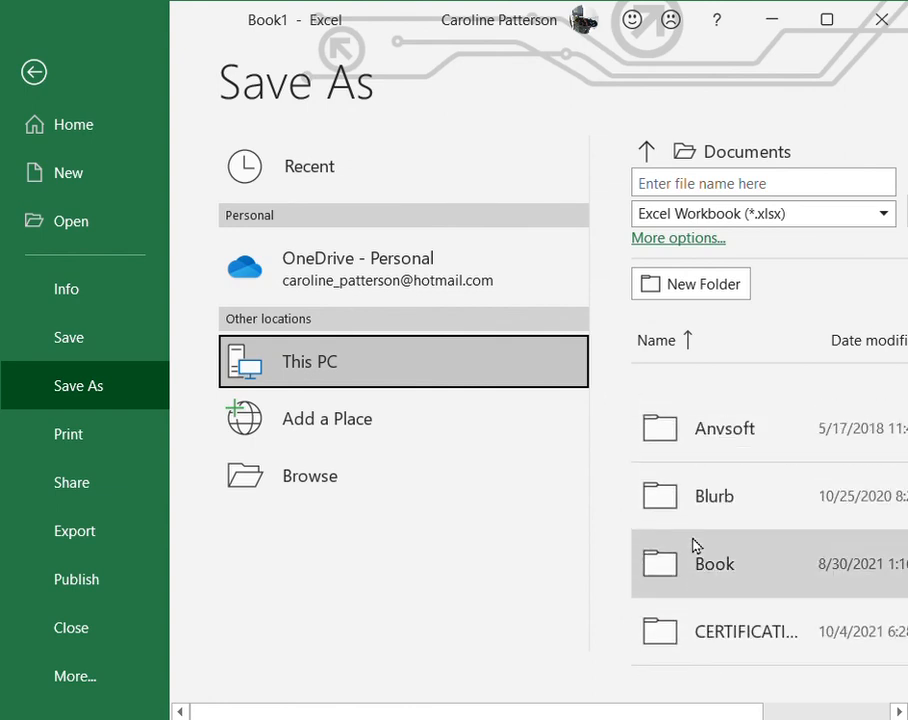
scroll(697, 545, "down", 3)
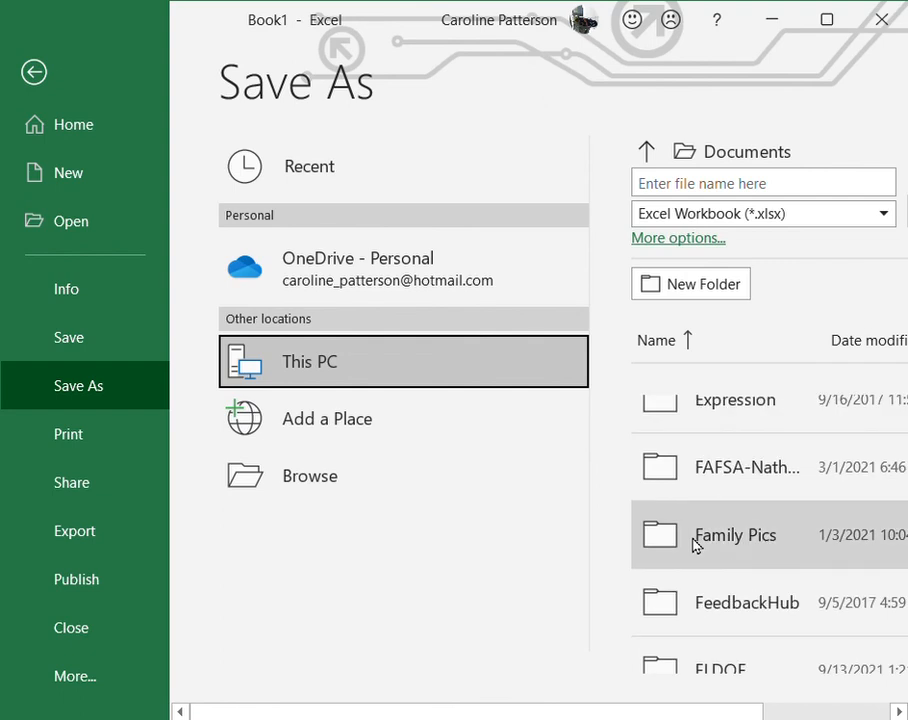
scroll(697, 545, "down", 3)
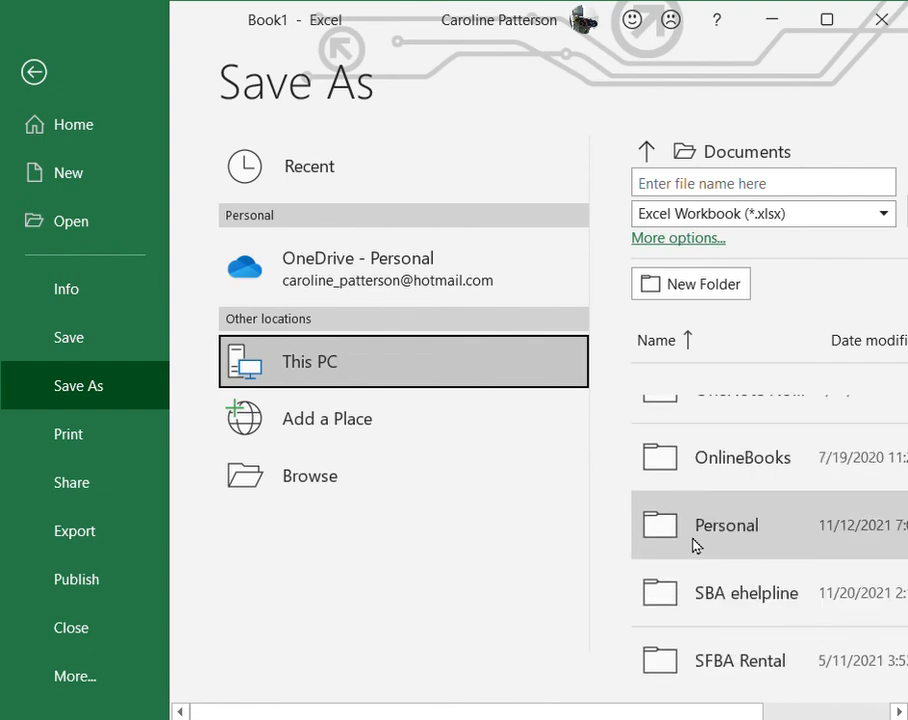
left_click(697, 545)
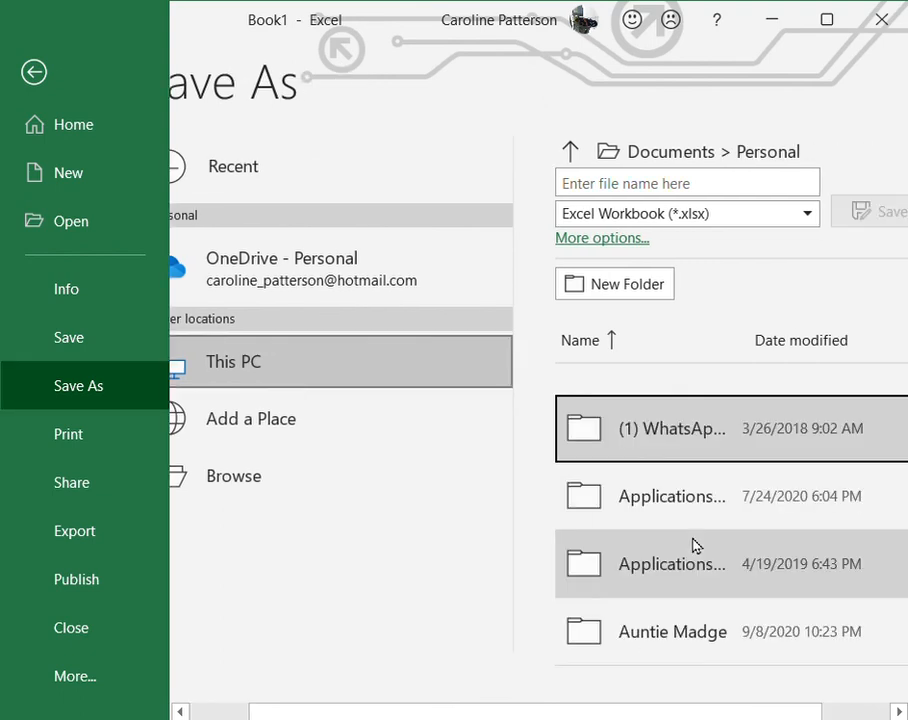
Step: Save the workbook as Sales1 in the Blog subfolder of Personal, in Excel Workbook (*.xlsx) format
scroll(697, 545, "down", 10)
scroll(697, 545, "up", 10)
scroll(697, 545, "down", 15)
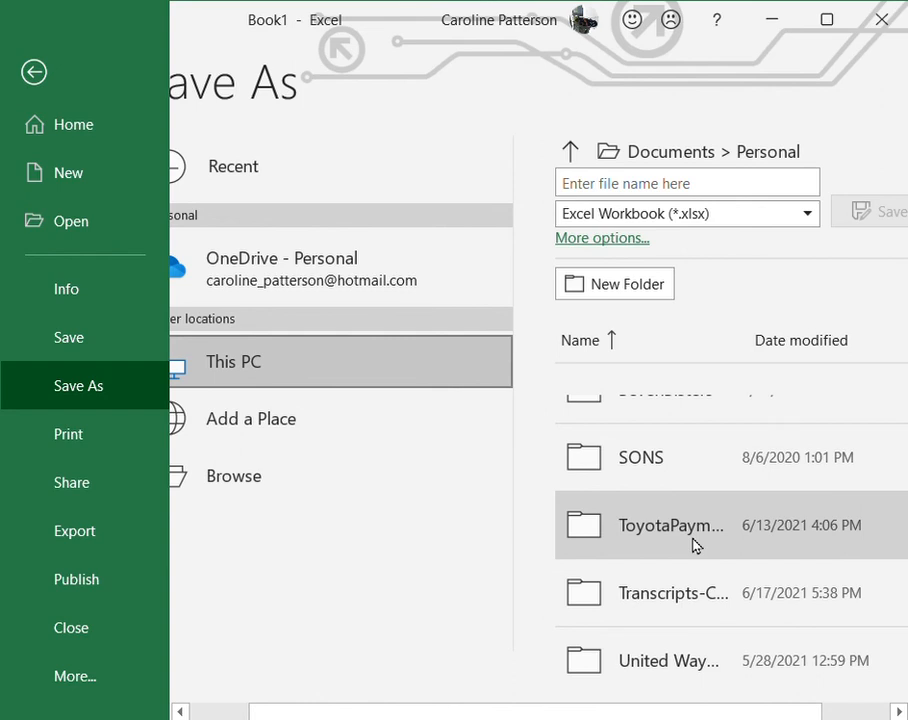
scroll(697, 545, "up", 10)
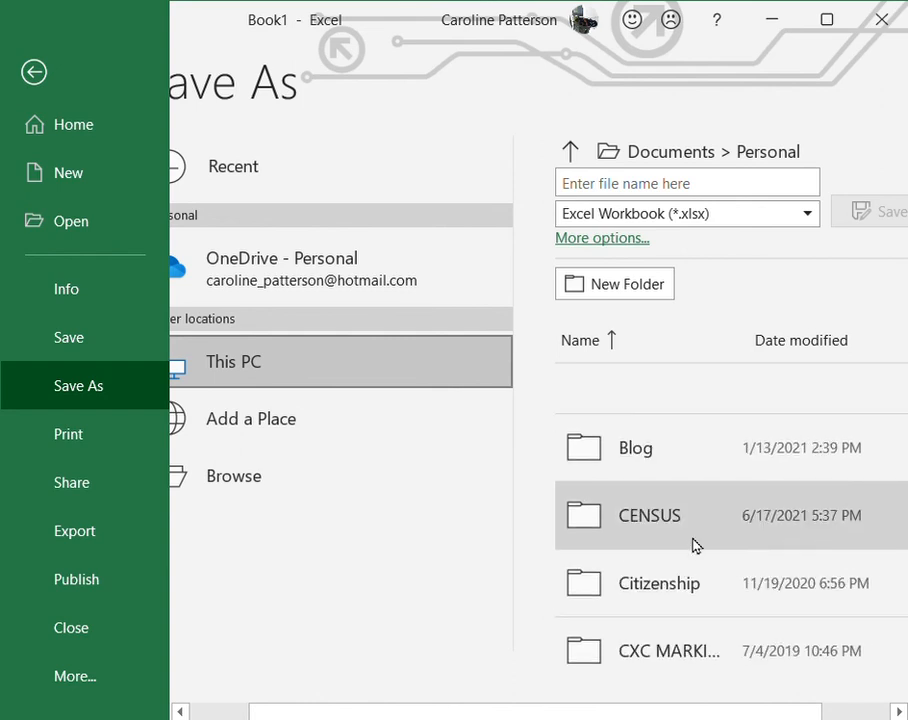
double_click(687, 472)
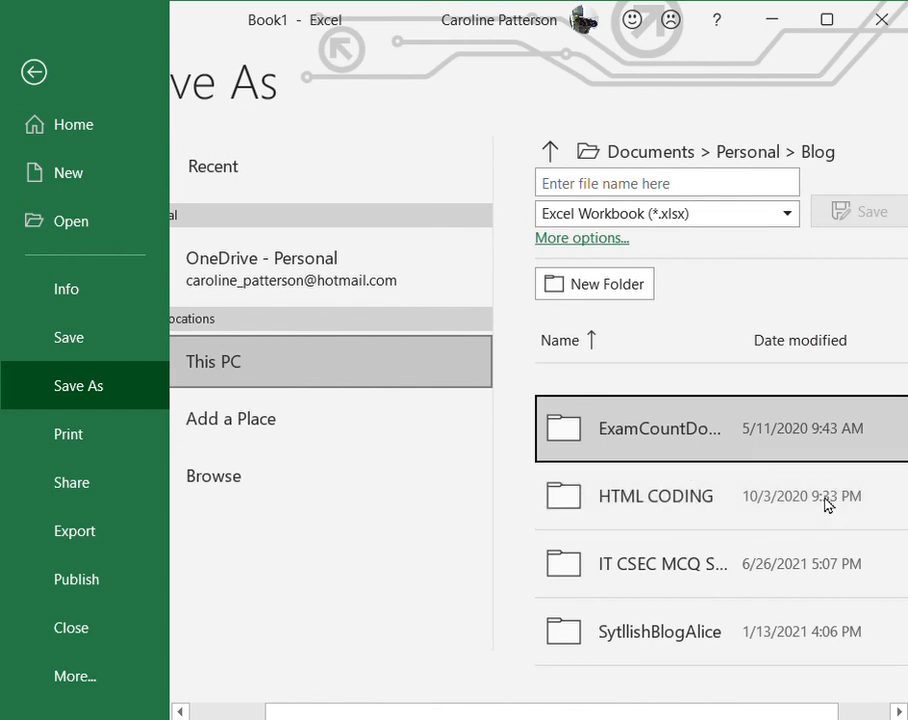
left_click(753, 196)
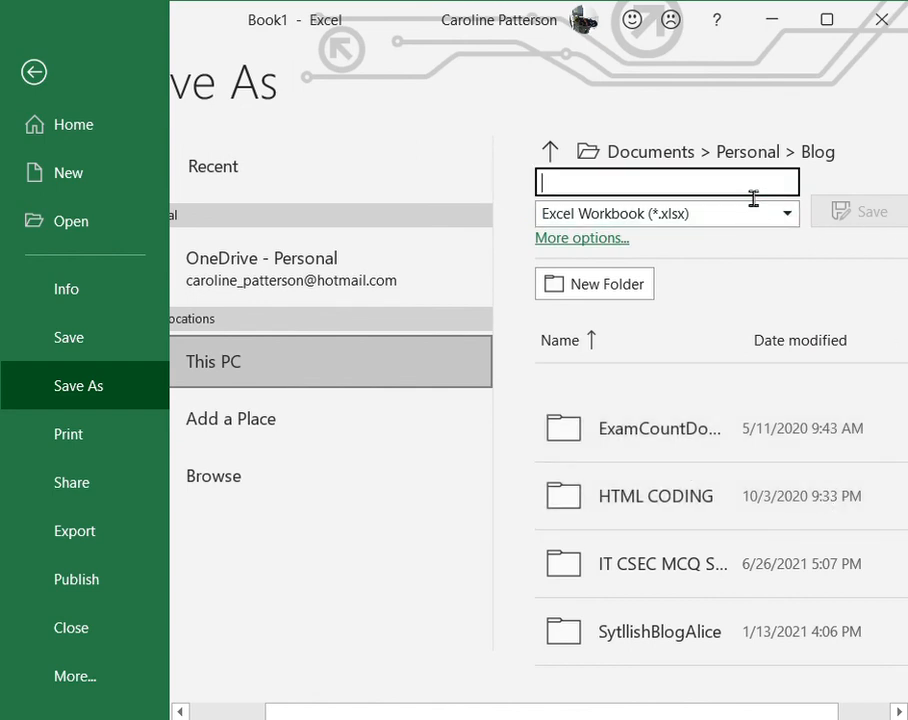
type("Sales1")
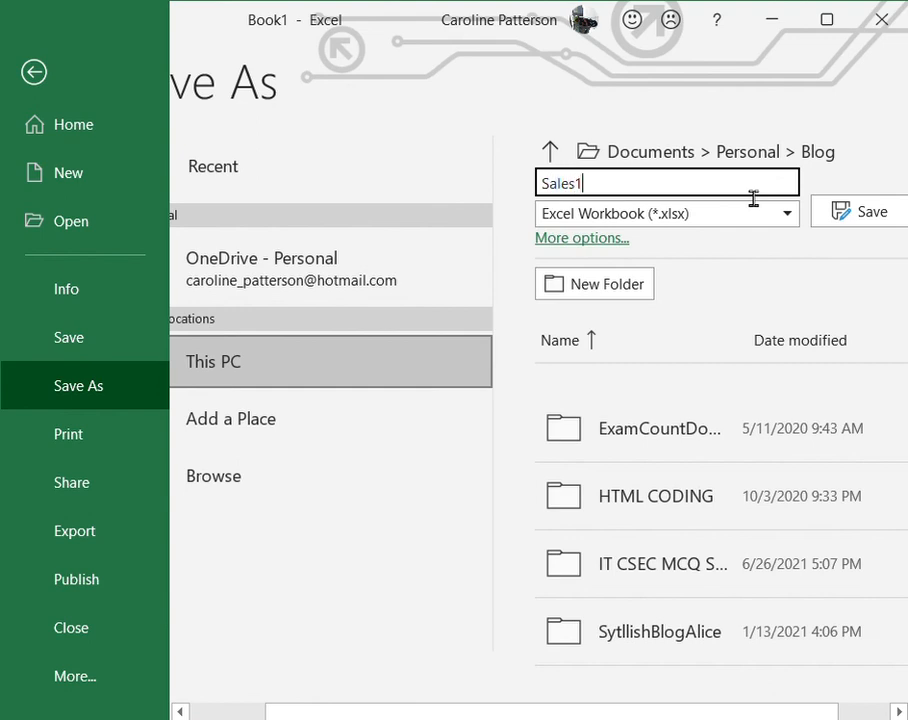
left_click(870, 212)
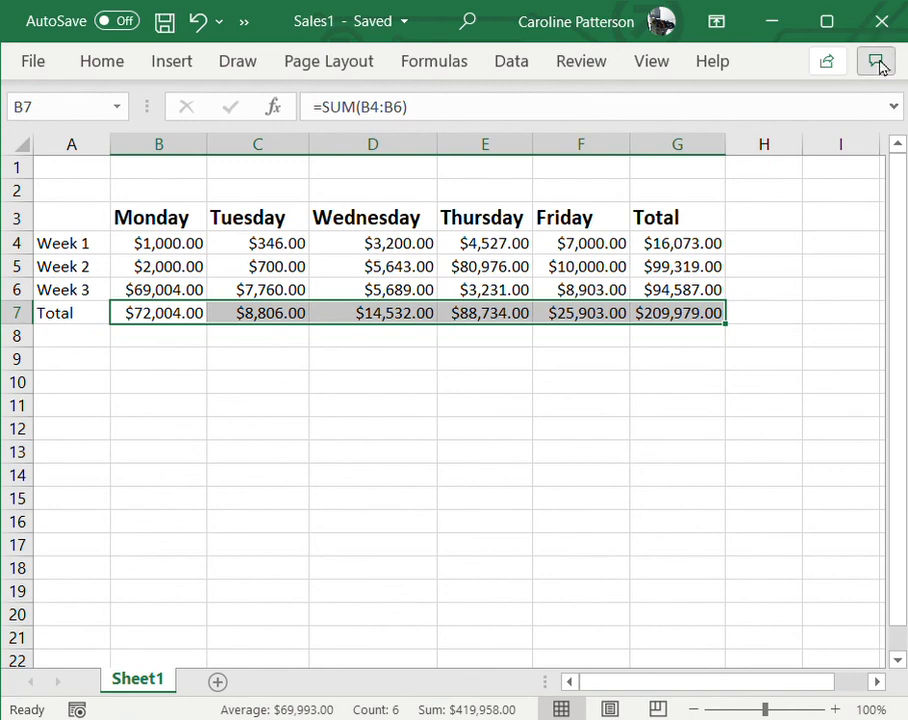